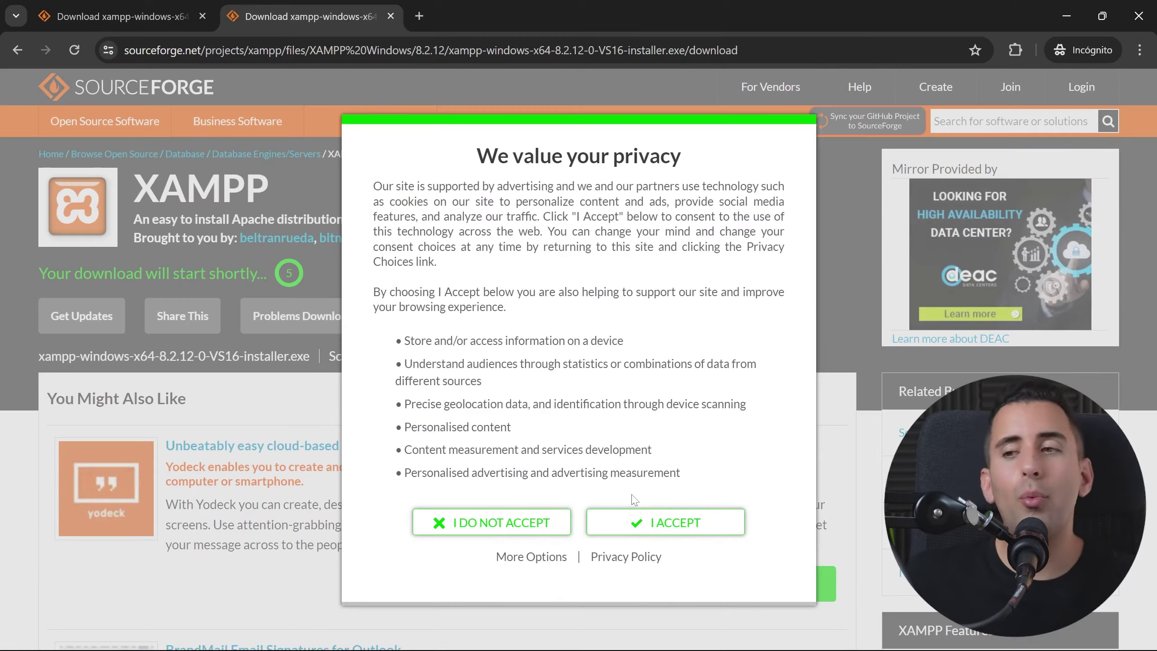
# Step: Accept the SourceForge privacy notice so the XAMPP 8.2.12 installer download can proceed
pyautogui.click(659, 524)
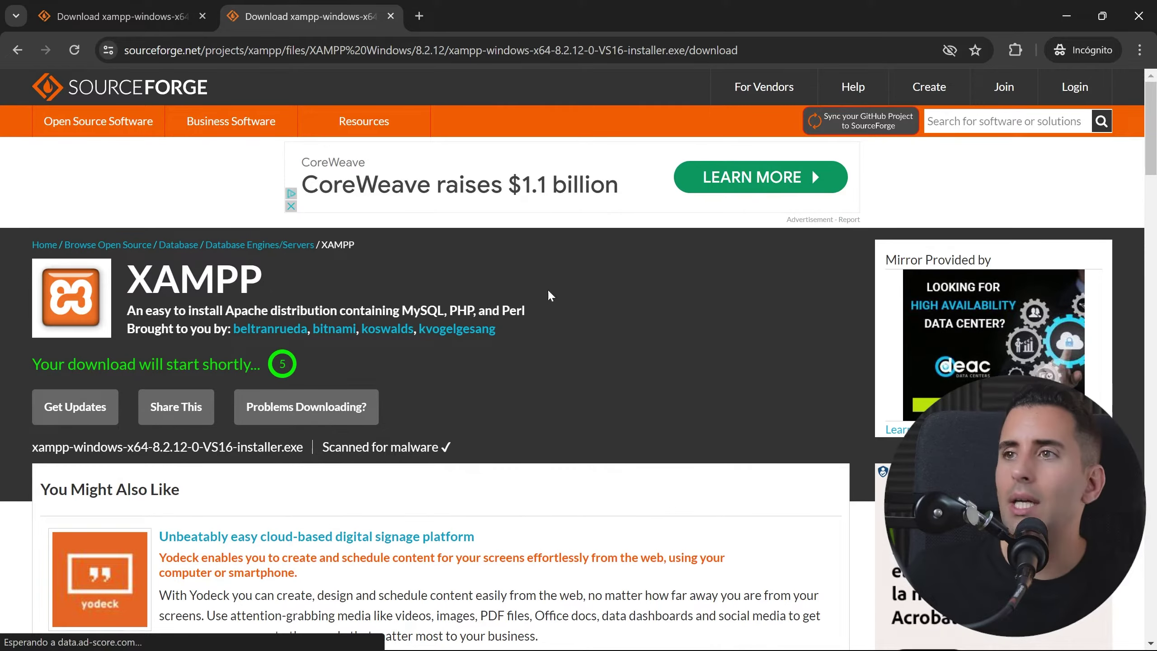
pyautogui.scroll(-3, 548, 288)
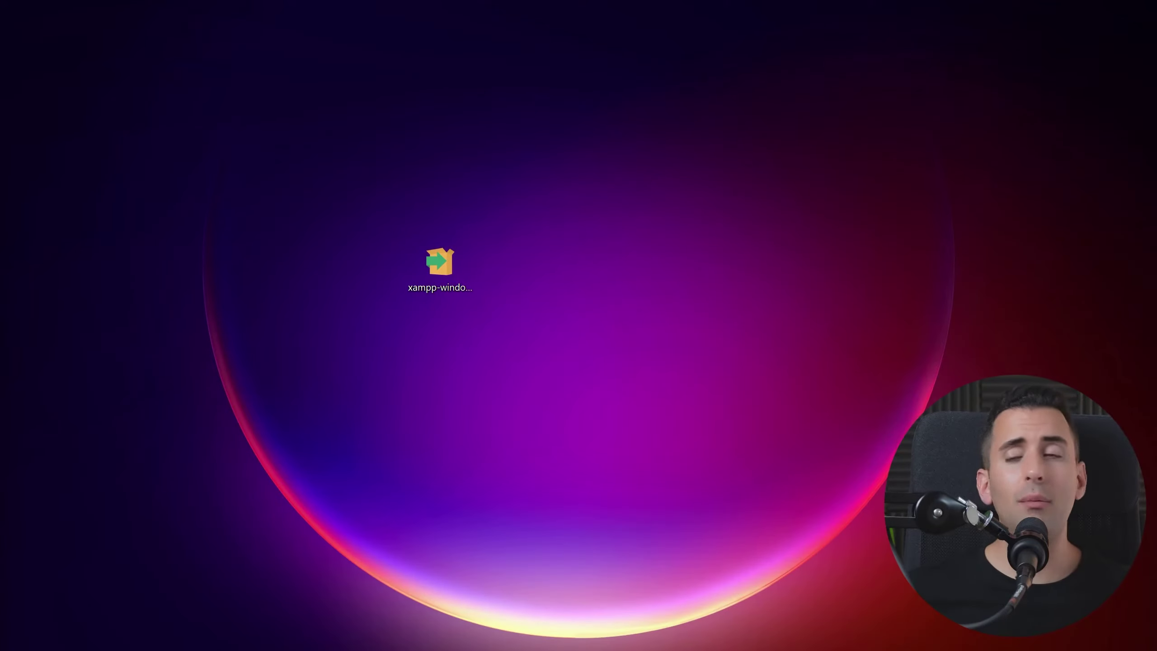
# Step: Run the XAMPP installer with default components, C:\xampp as the folder, and English language
pyautogui.doubleClick(442, 262)
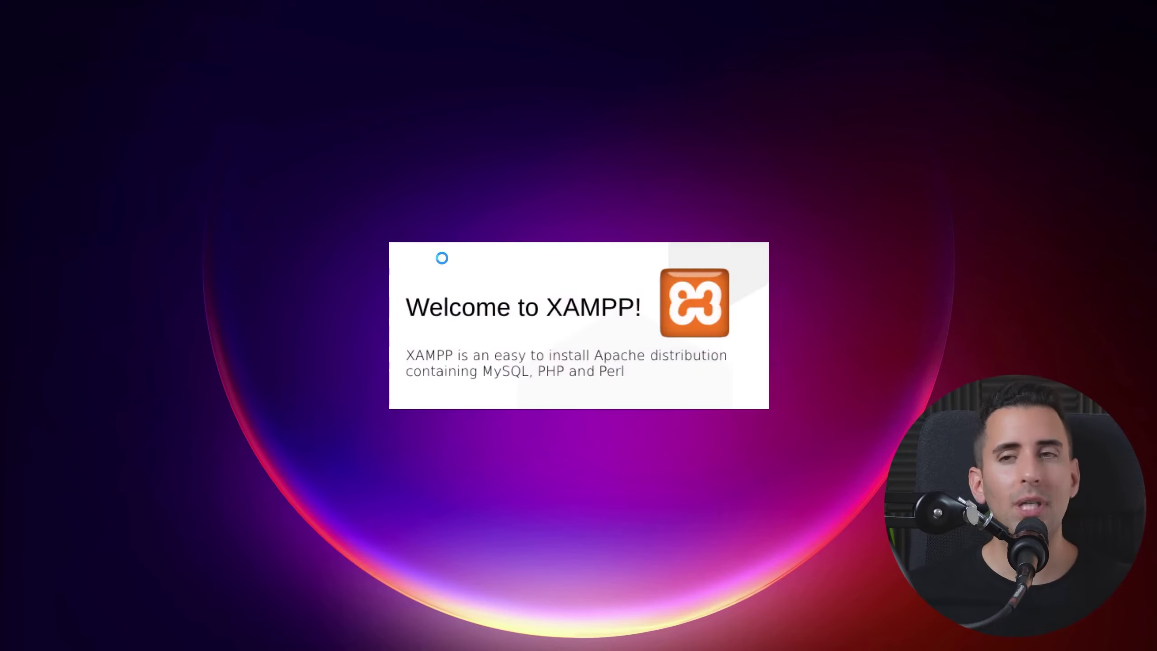
pyautogui.click(663, 486)
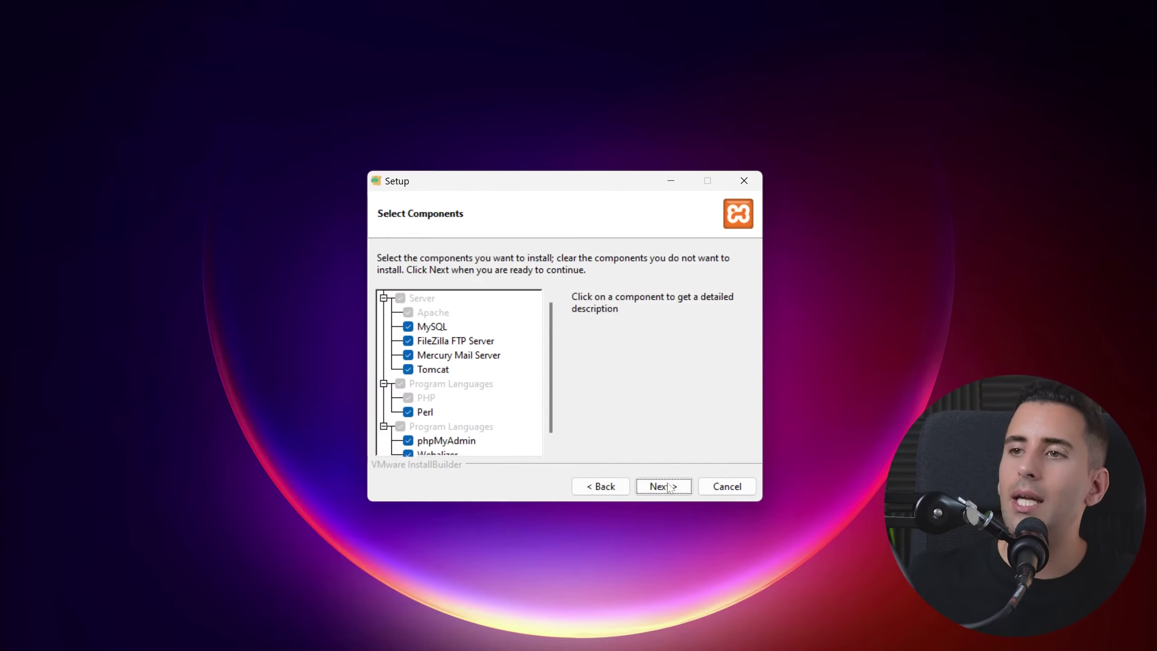
pyautogui.click(663, 486)
pyautogui.click(624, 486)
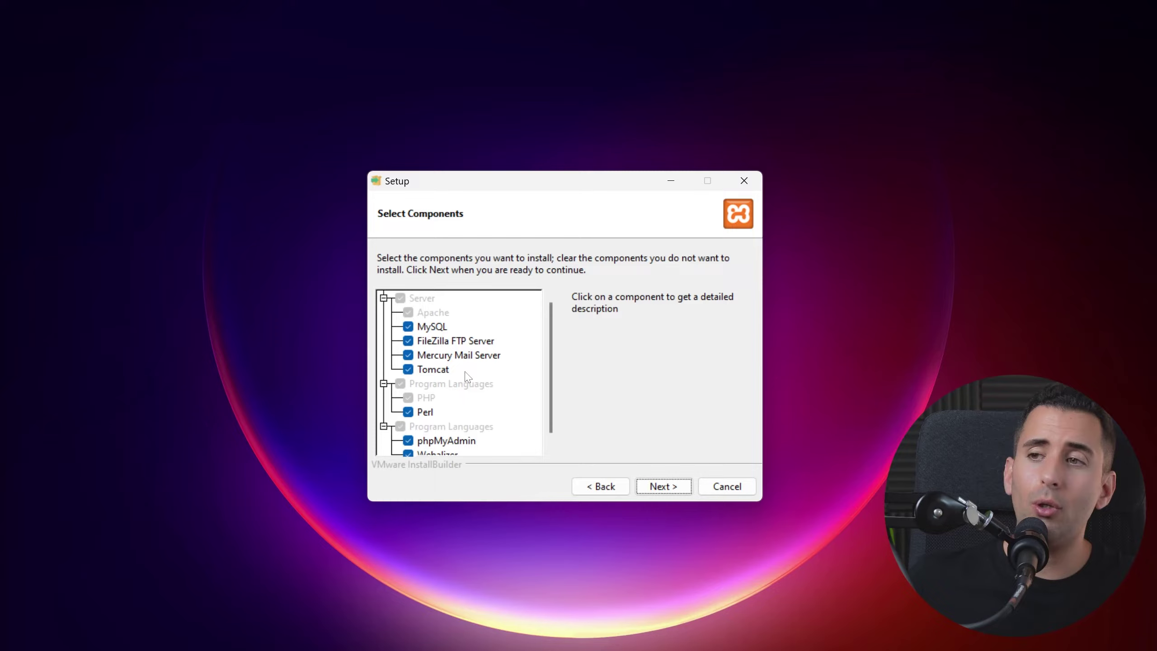
pyautogui.scroll(-2, 548, 378)
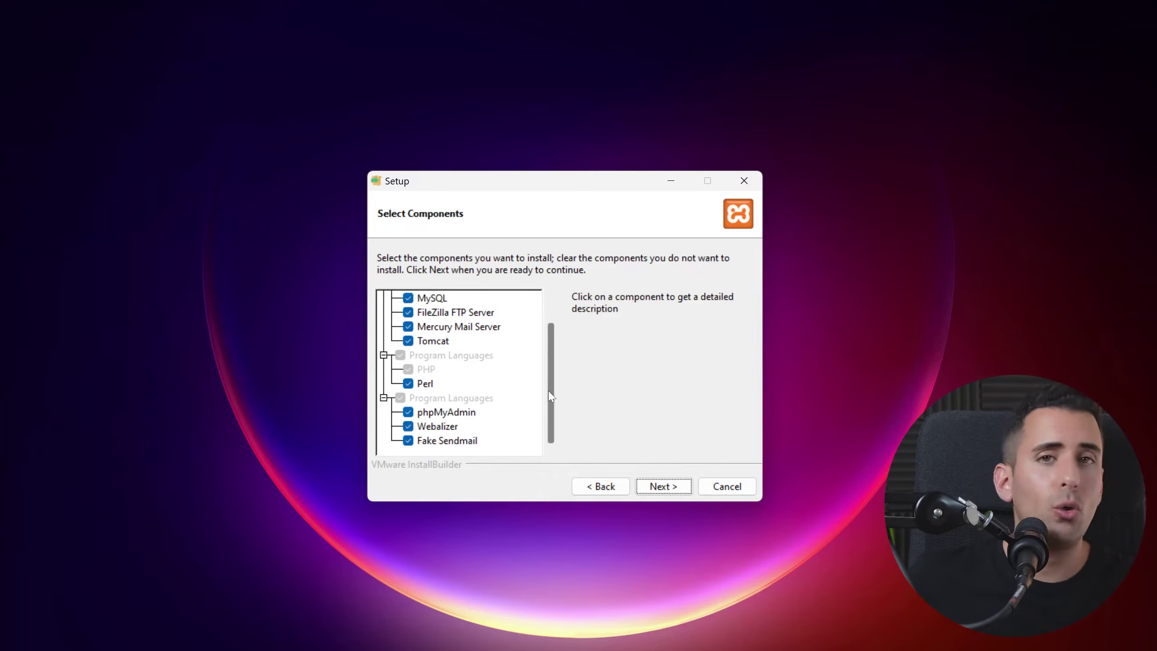
pyautogui.scroll(2, 555, 396)
pyautogui.click(656, 485)
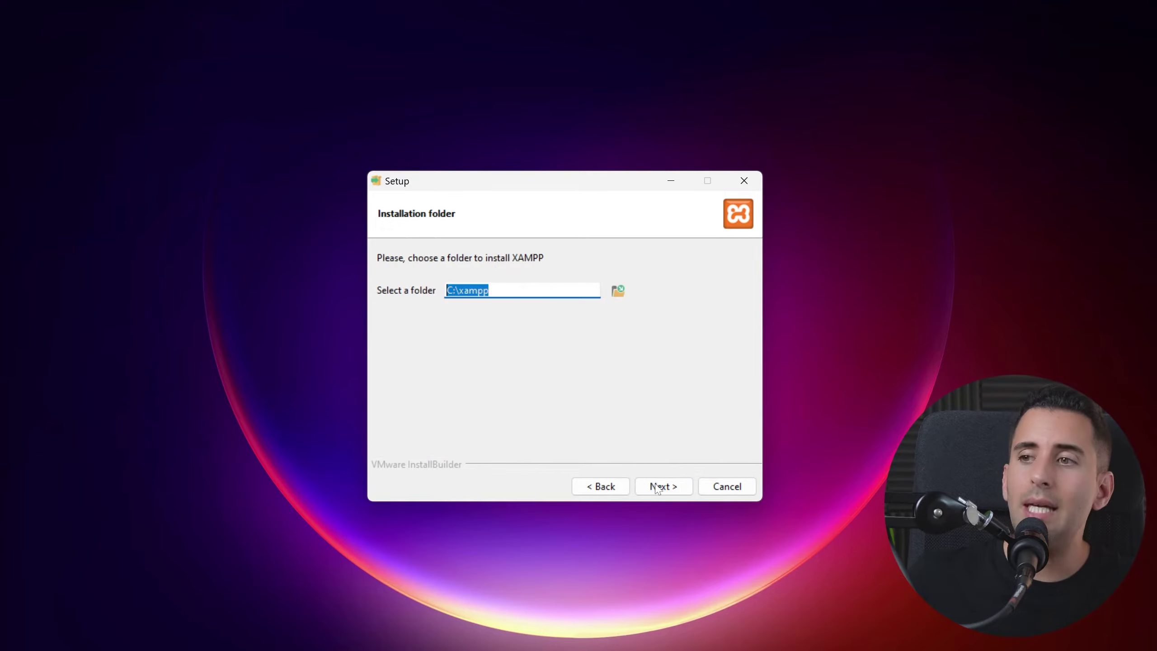
pyautogui.click(664, 486)
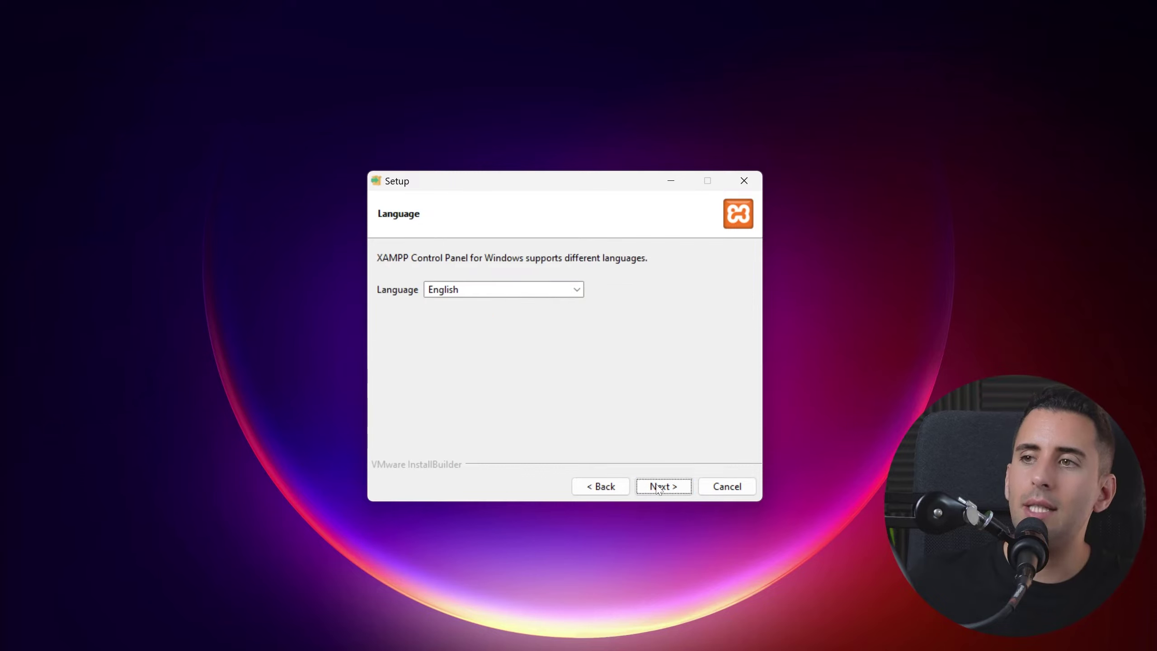
pyautogui.click(500, 290)
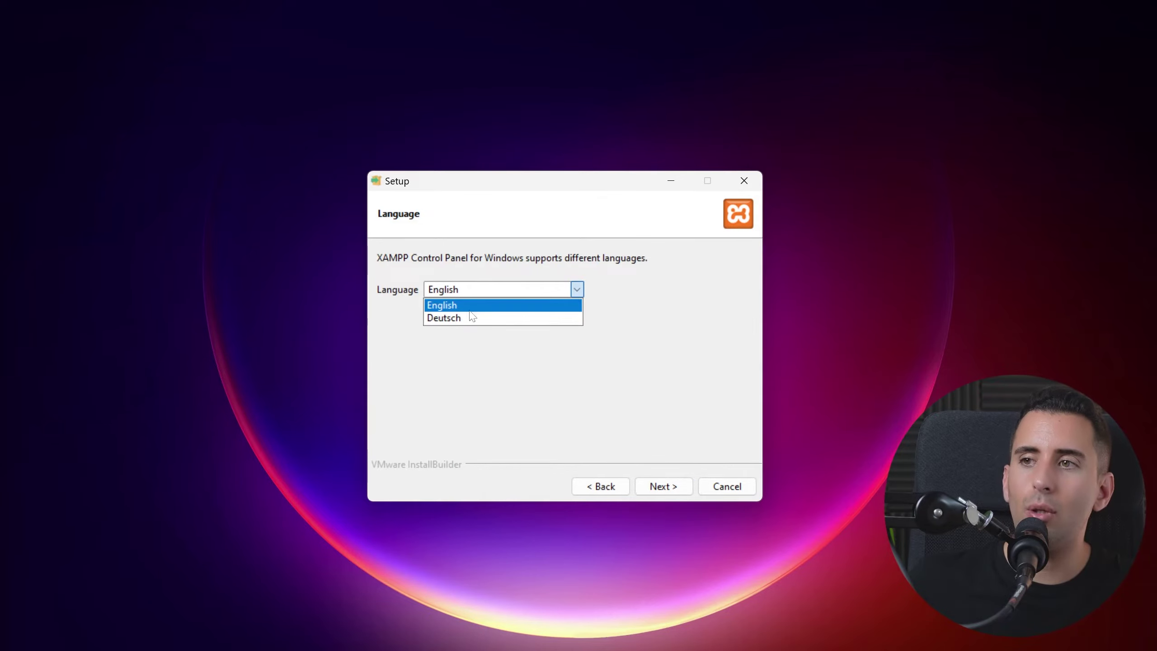
pyautogui.click(592, 360)
pyautogui.click(661, 486)
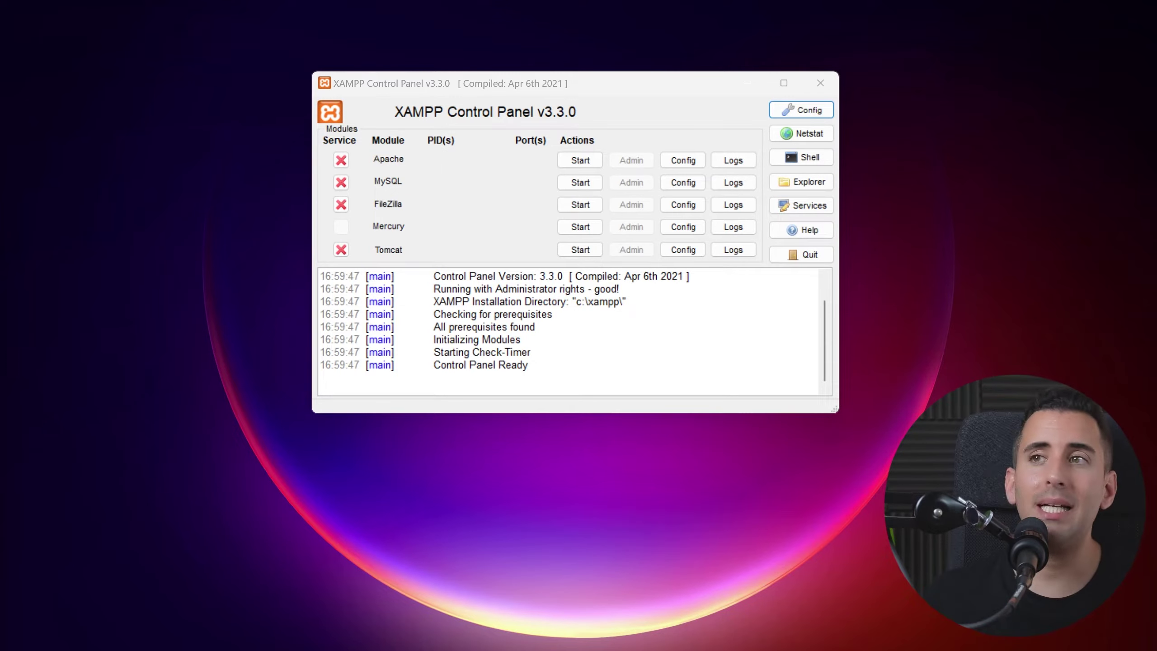
# Step: Start Apache and MySQL in the XAMPP Control Panel, then view its Config settings
pyautogui.click(585, 161)
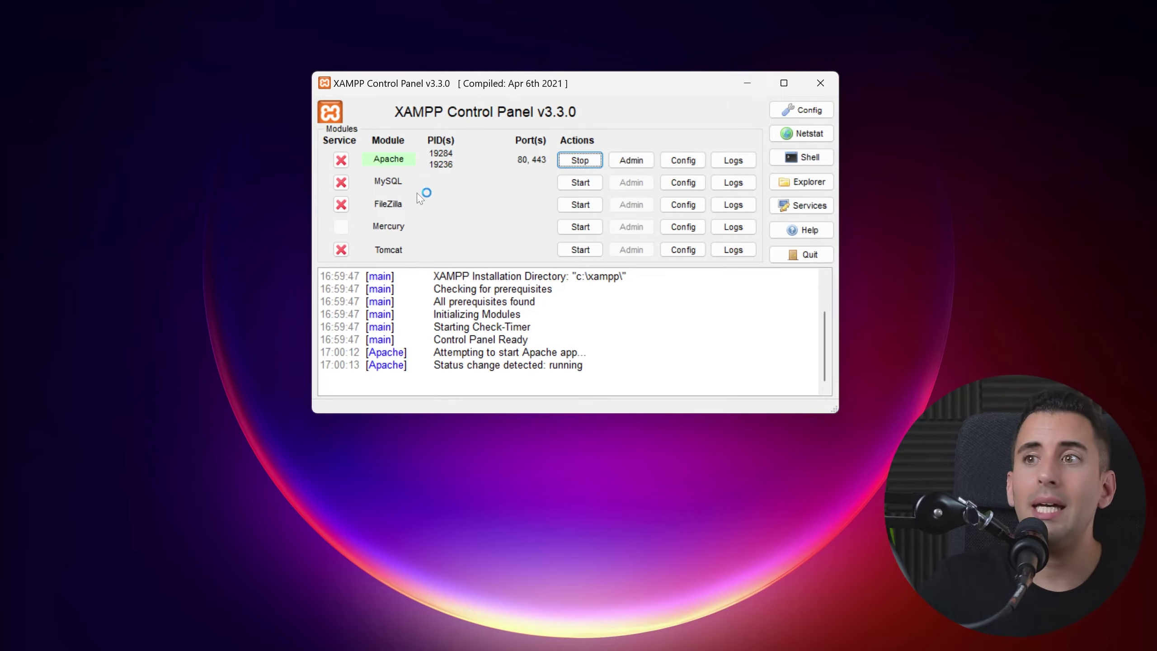
pyautogui.click(581, 184)
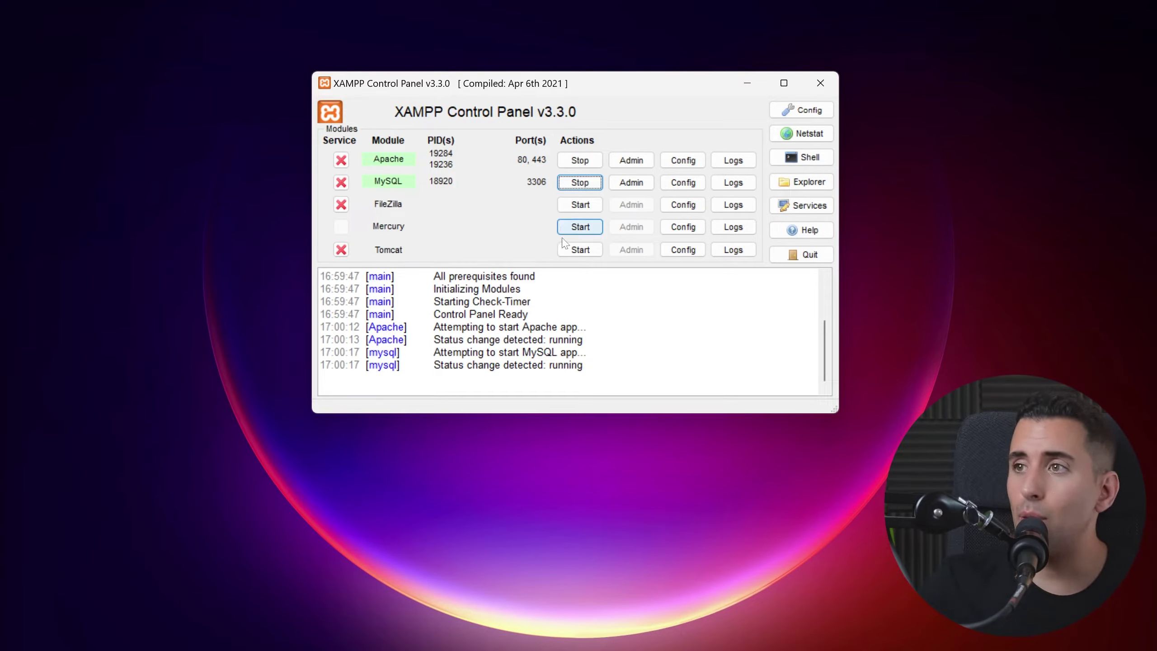
pyautogui.click(804, 114)
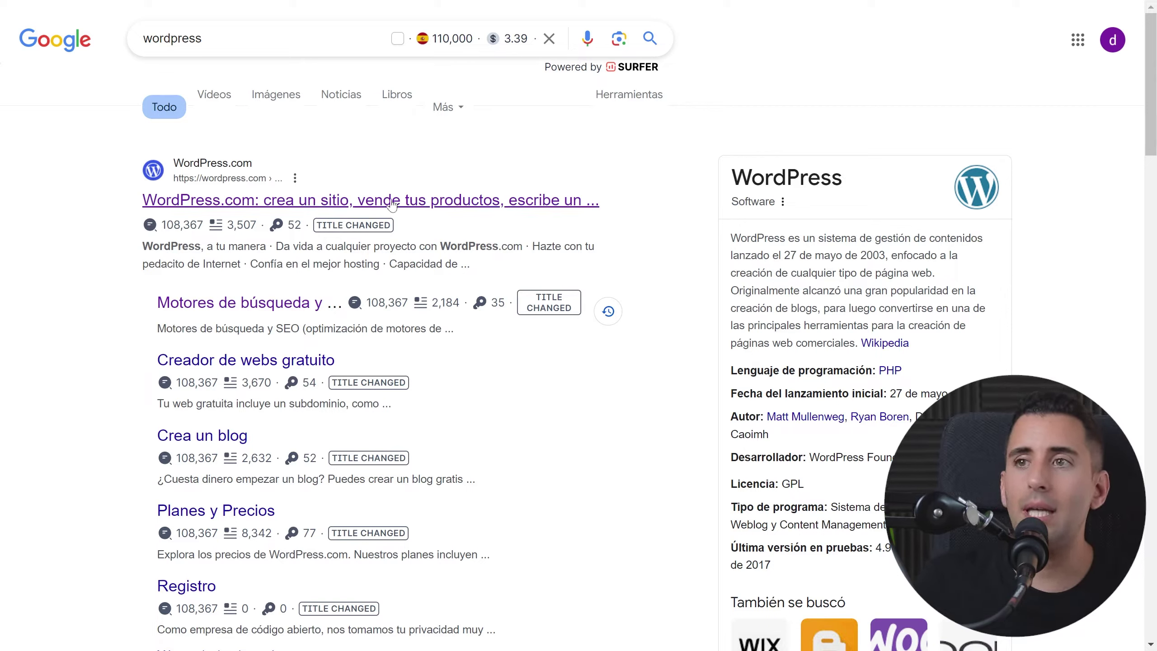
# Step: From the WordPress.org España site, download the WordPress 6.5.3 package
pyautogui.click(313, 209)
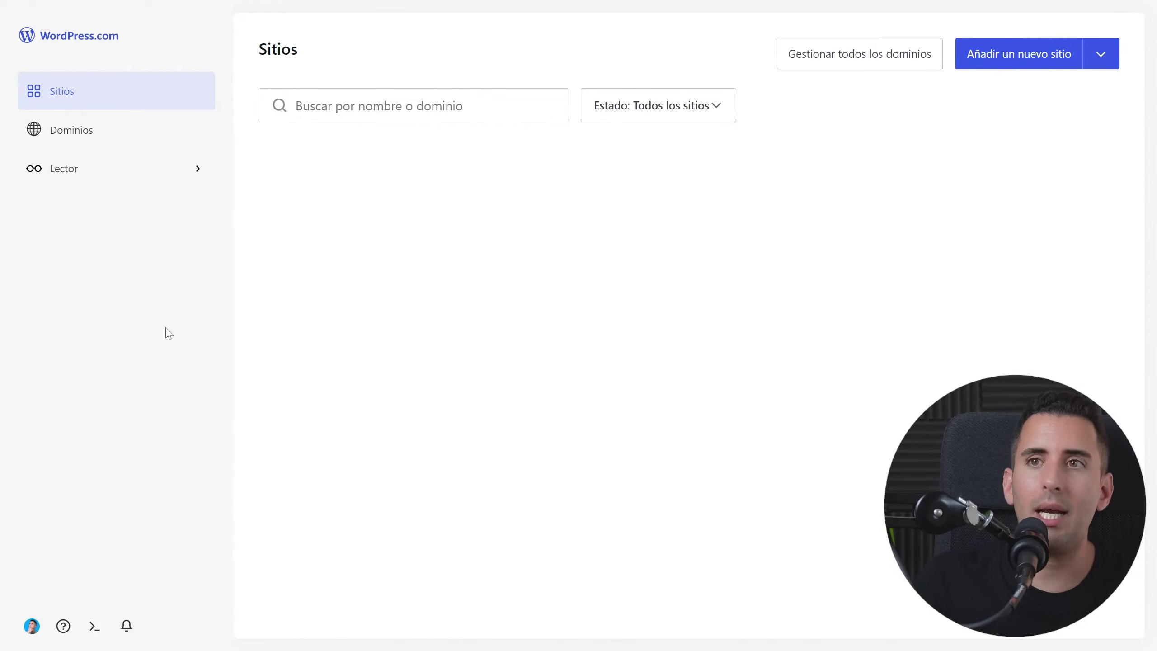
pyautogui.hotkey('alt', 'Left')
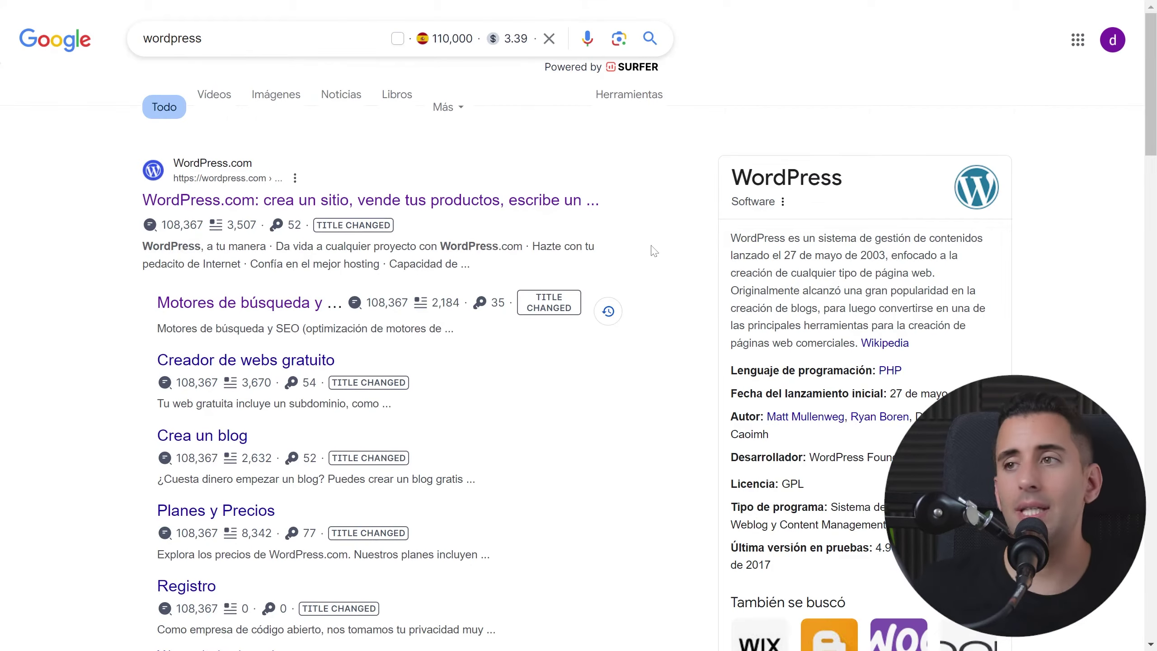
pyautogui.scroll(-5, 654, 251)
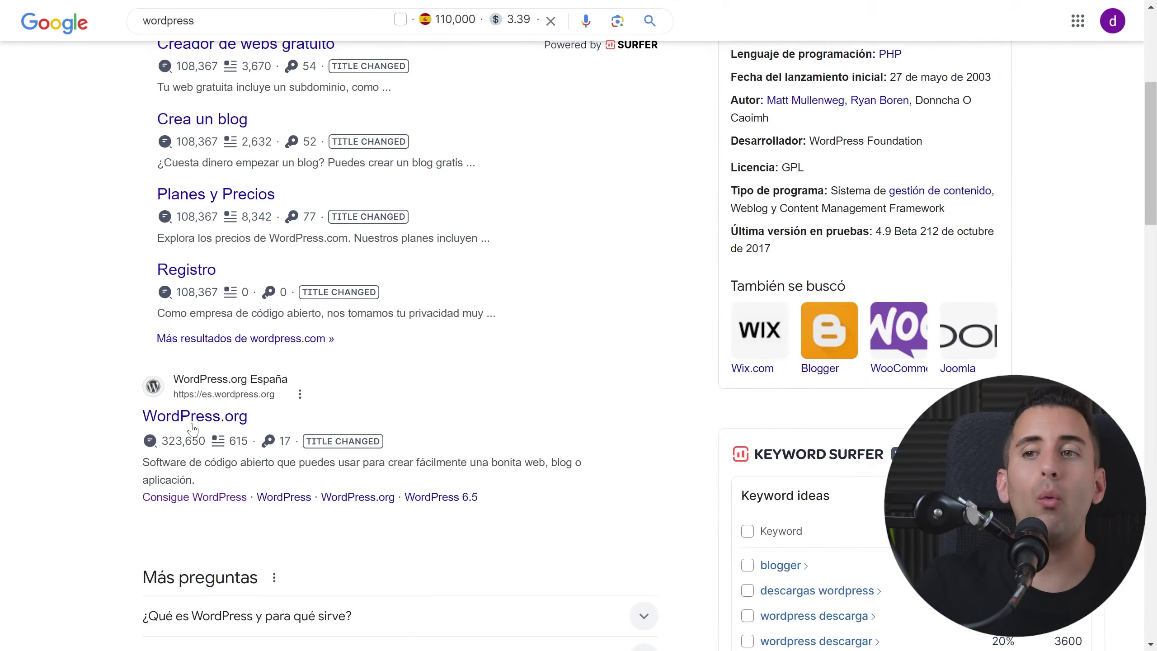
pyautogui.scroll(6, 413, 379)
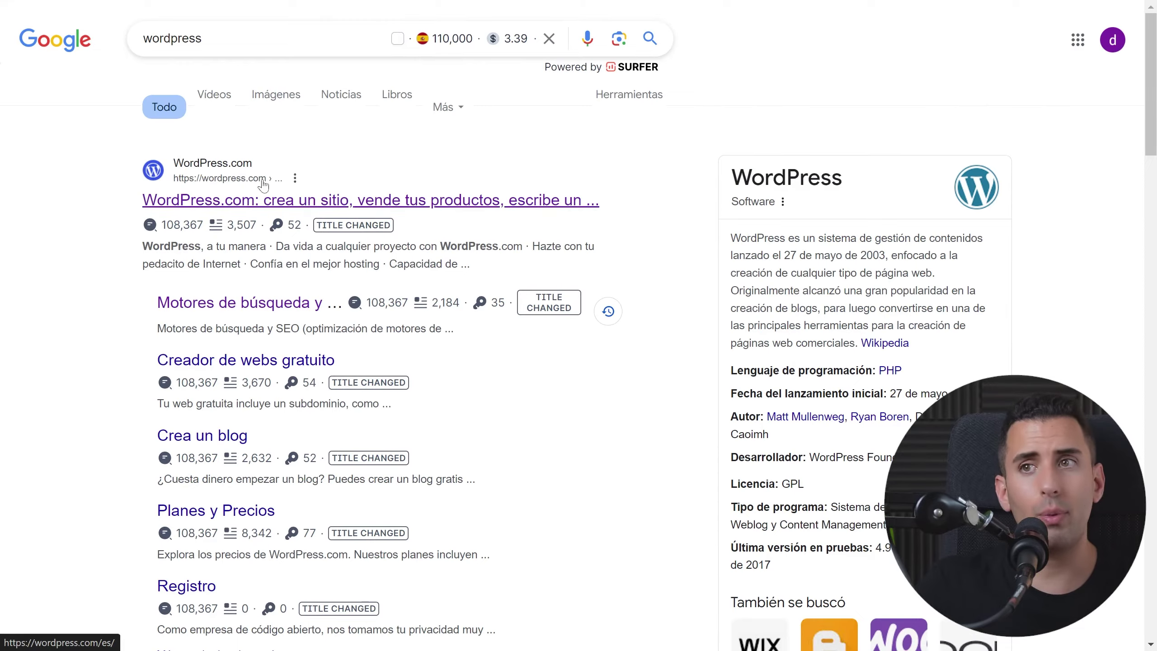
pyautogui.scroll(-4, 524, 252)
pyautogui.scroll(-3, 524, 253)
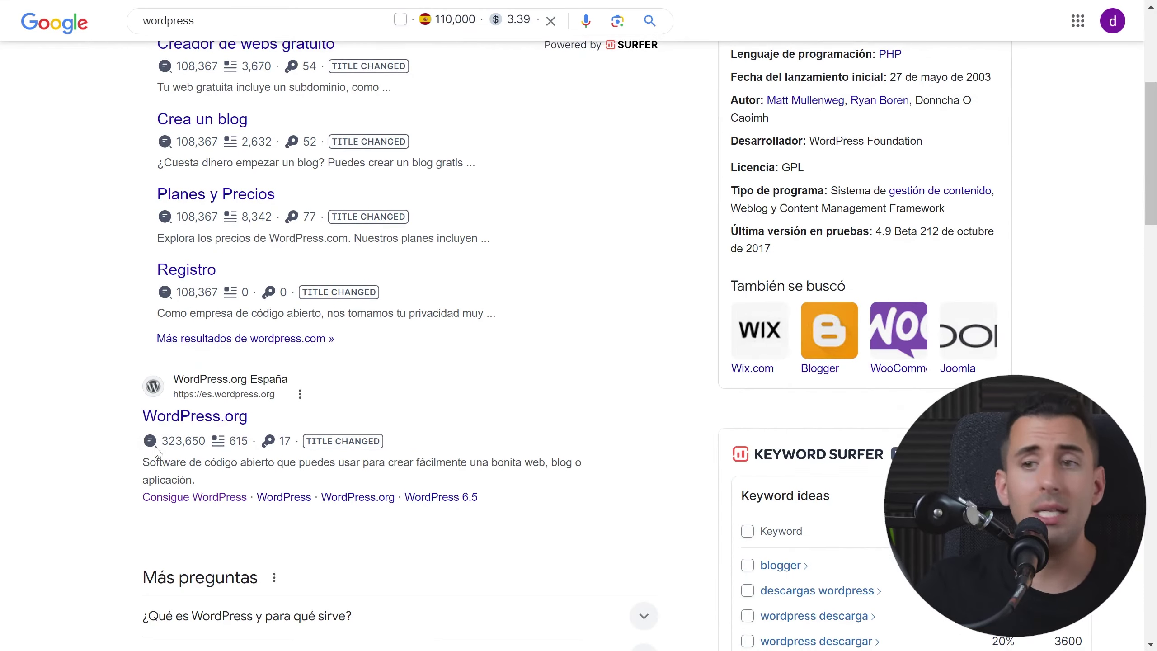
pyautogui.click(217, 423)
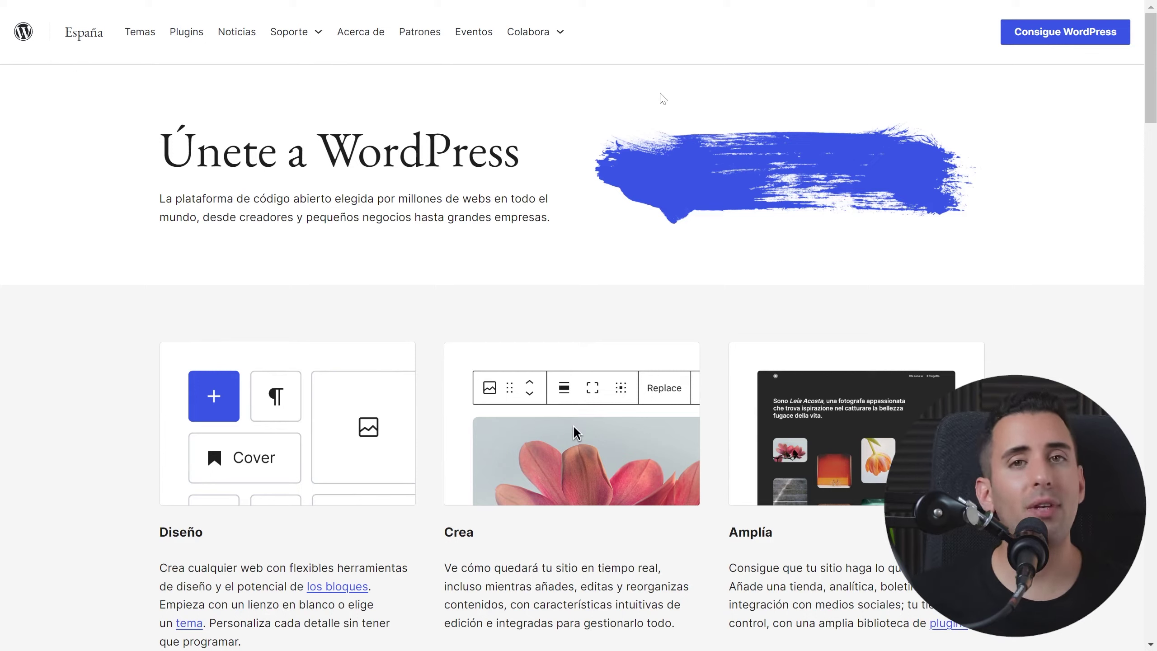
pyautogui.click(1054, 43)
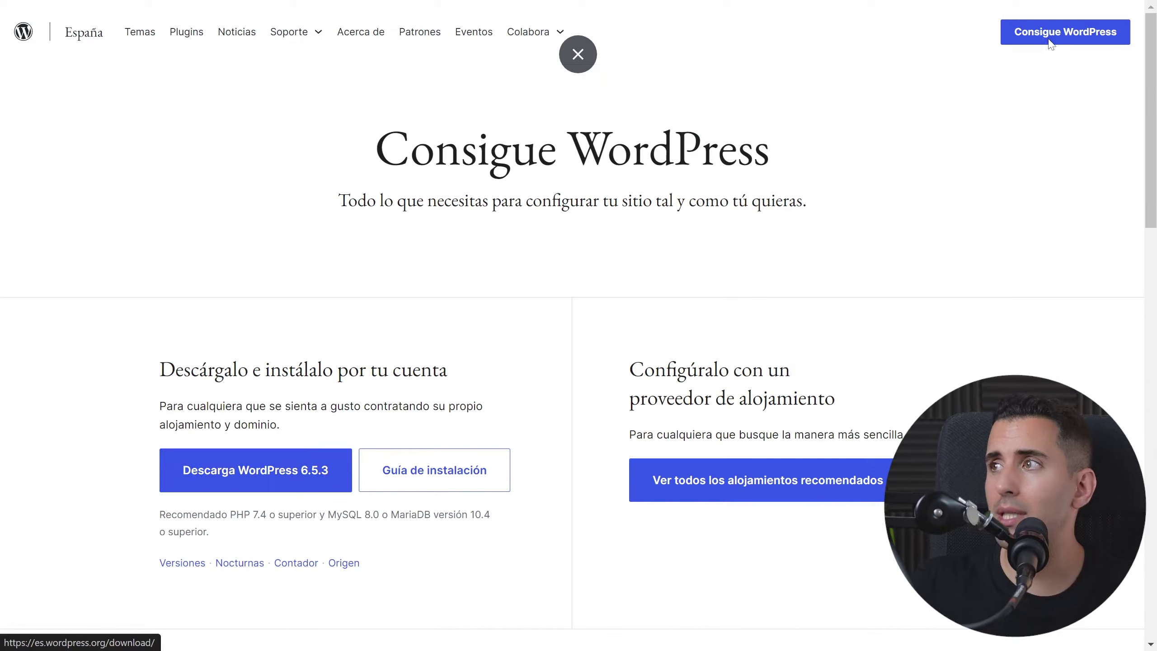
pyautogui.click(279, 479)
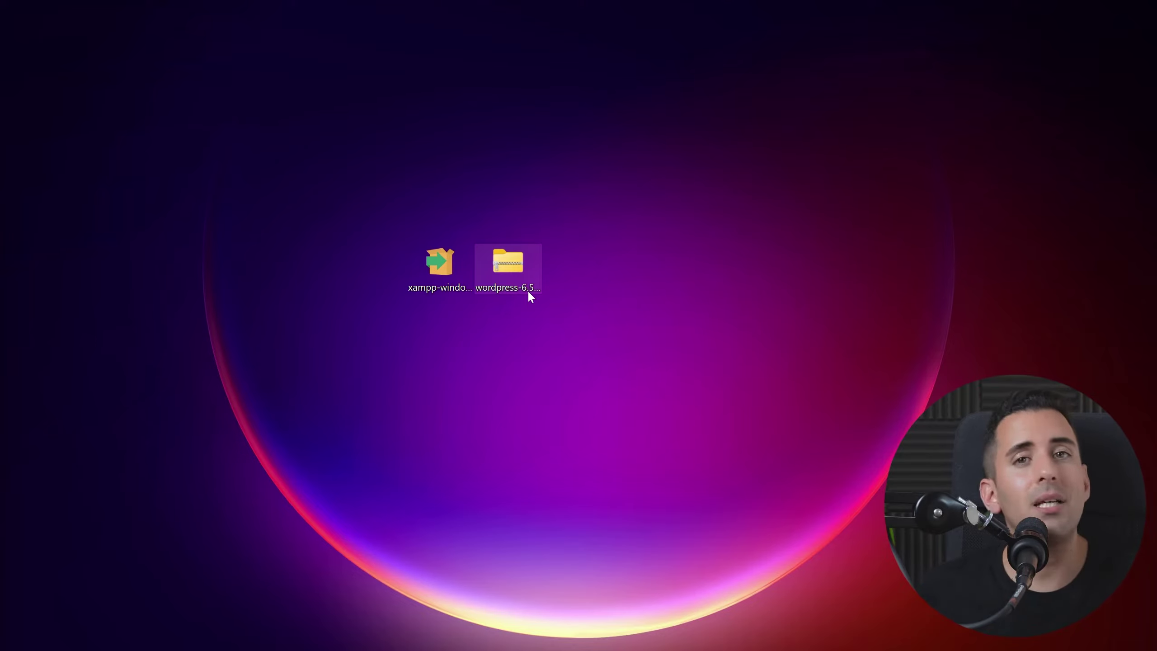
# Step: Create a new folder named webcurso inside C:\xampp\htdocs for the WordPress zip
pyautogui.click(528, 292)
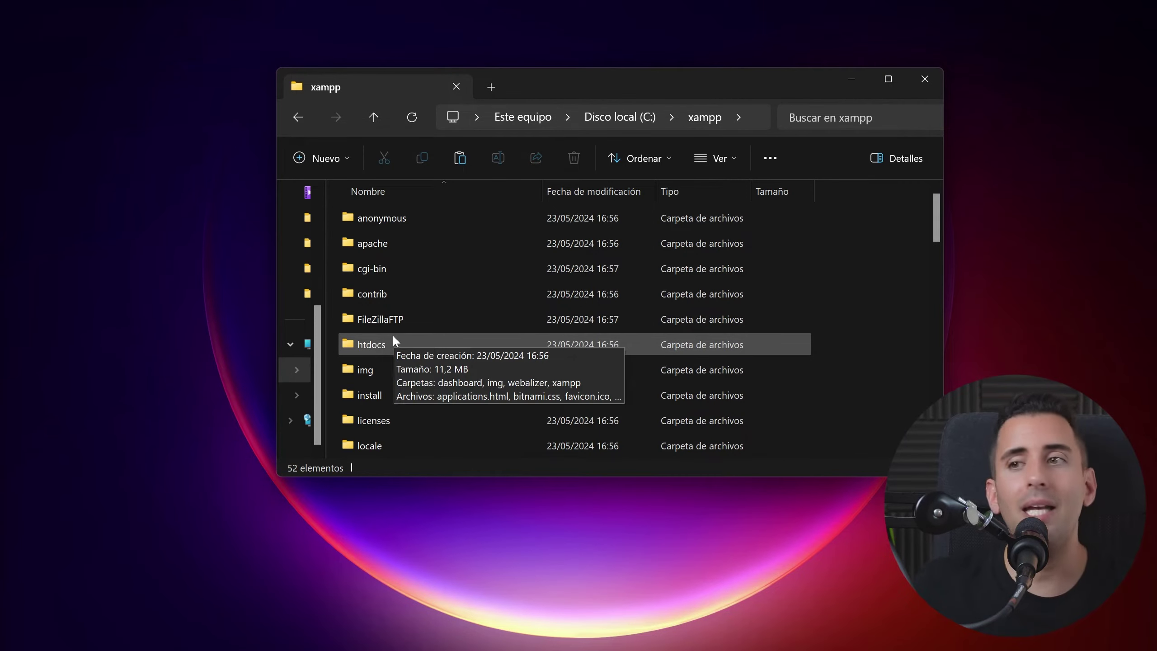
pyautogui.doubleClick(371, 344)
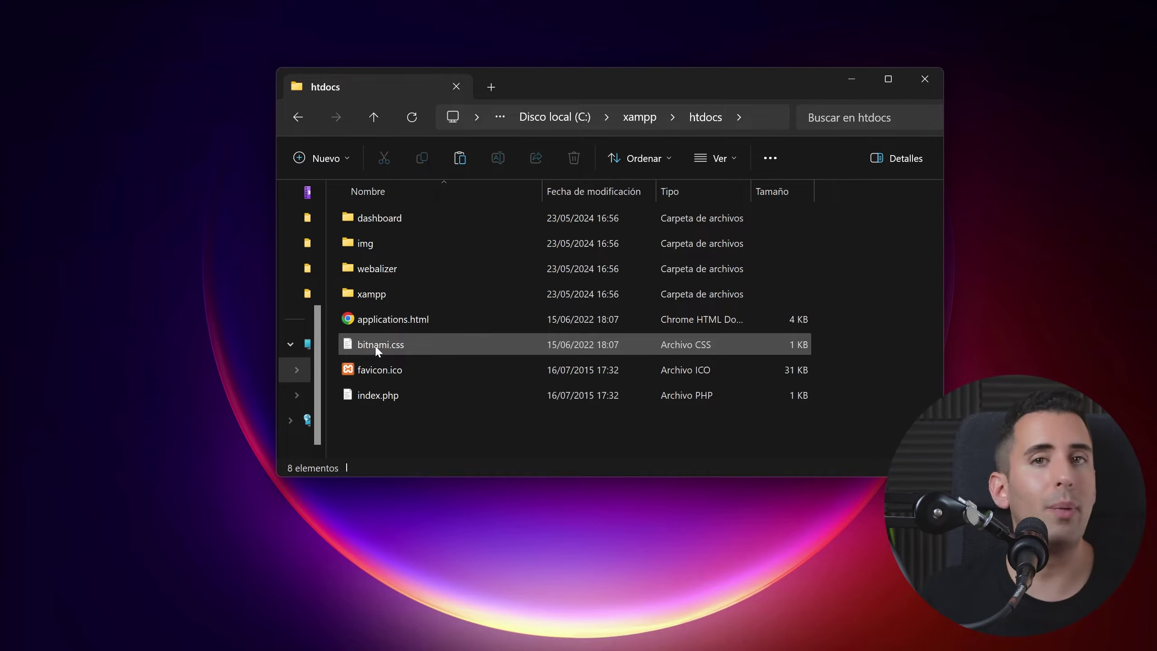
pyautogui.moveTo(436, 102); pyautogui.dragTo(451, 135)
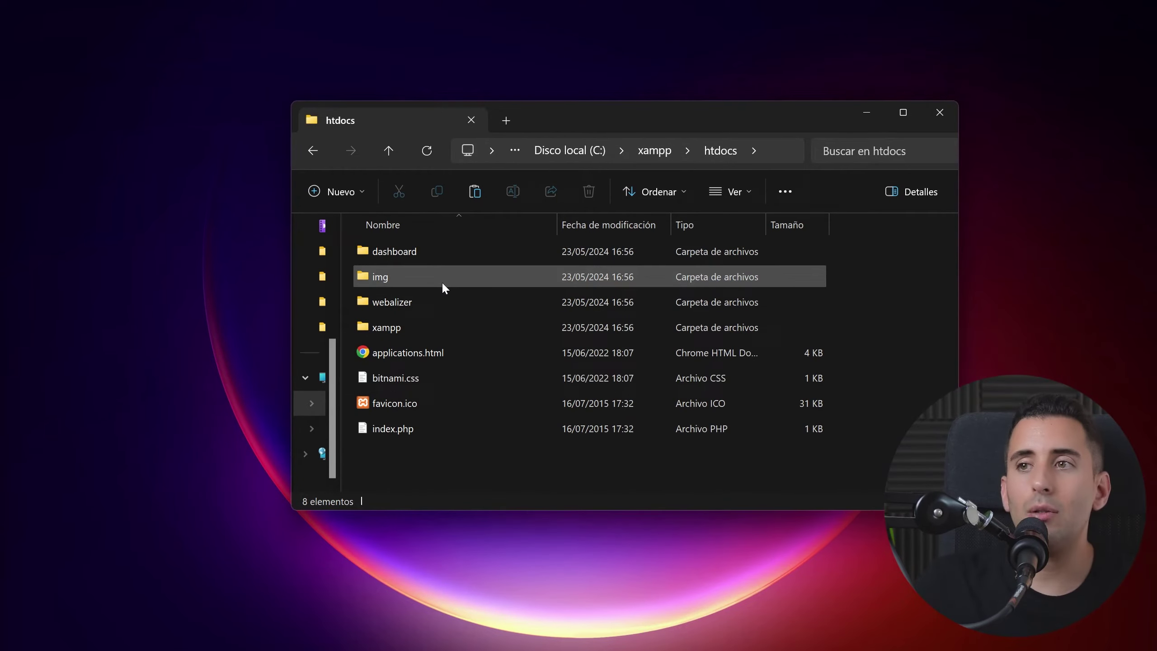
pyautogui.moveTo(443, 285)
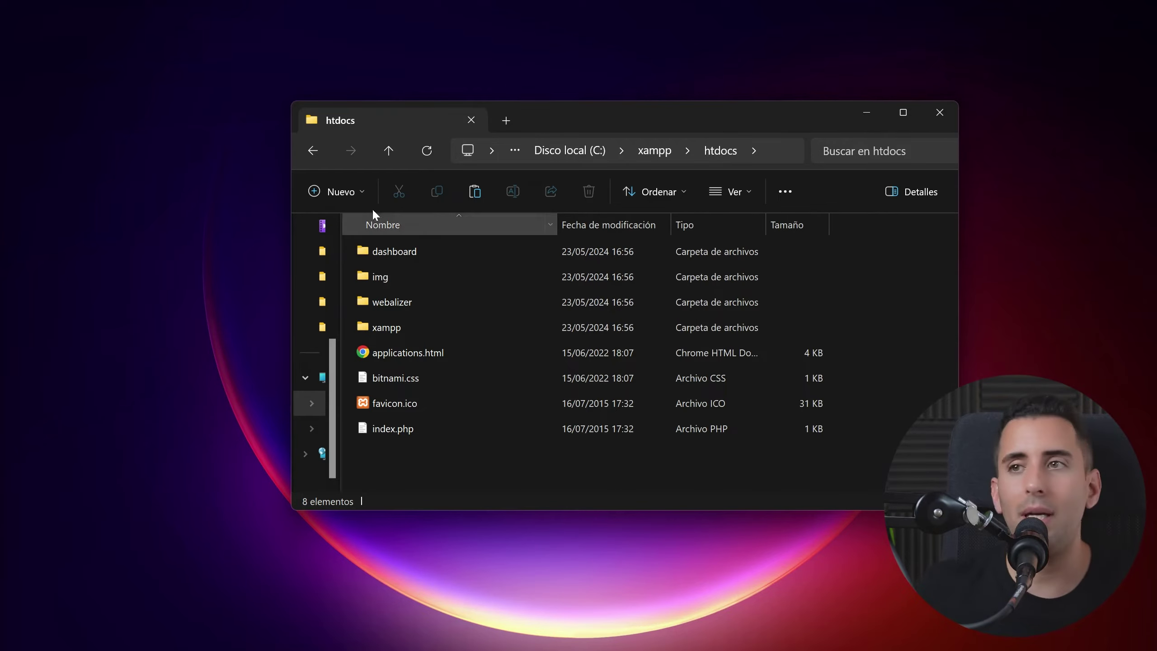
pyautogui.click(339, 193)
pyautogui.click(361, 235)
pyautogui.write('webcurso')
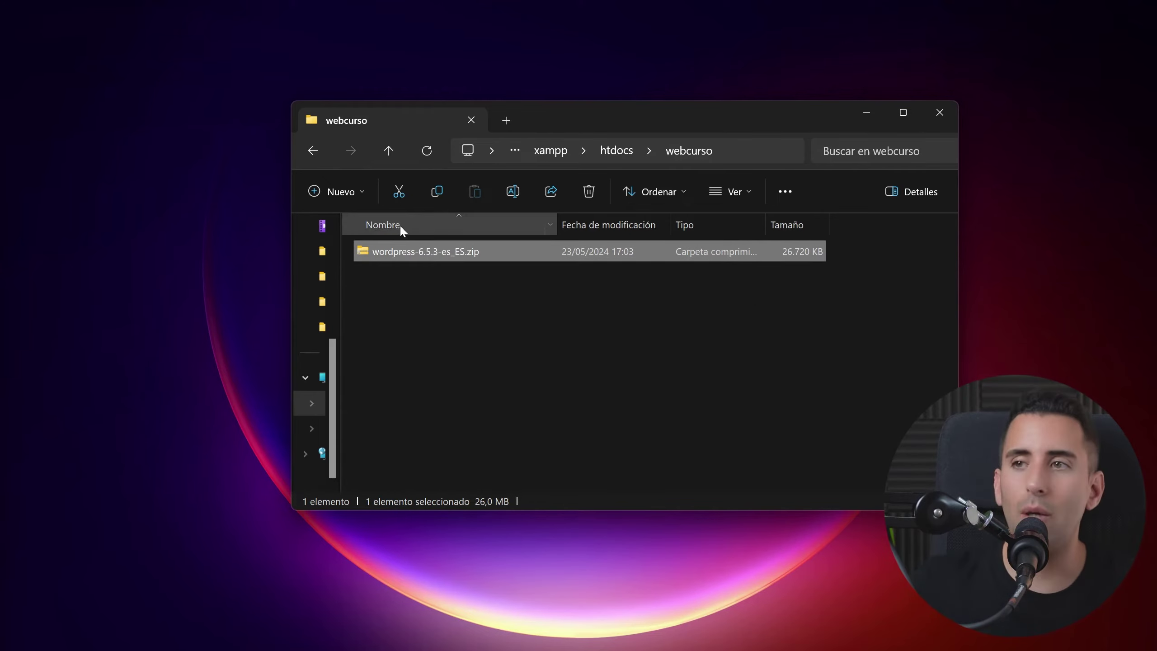
pyautogui.click(418, 265)
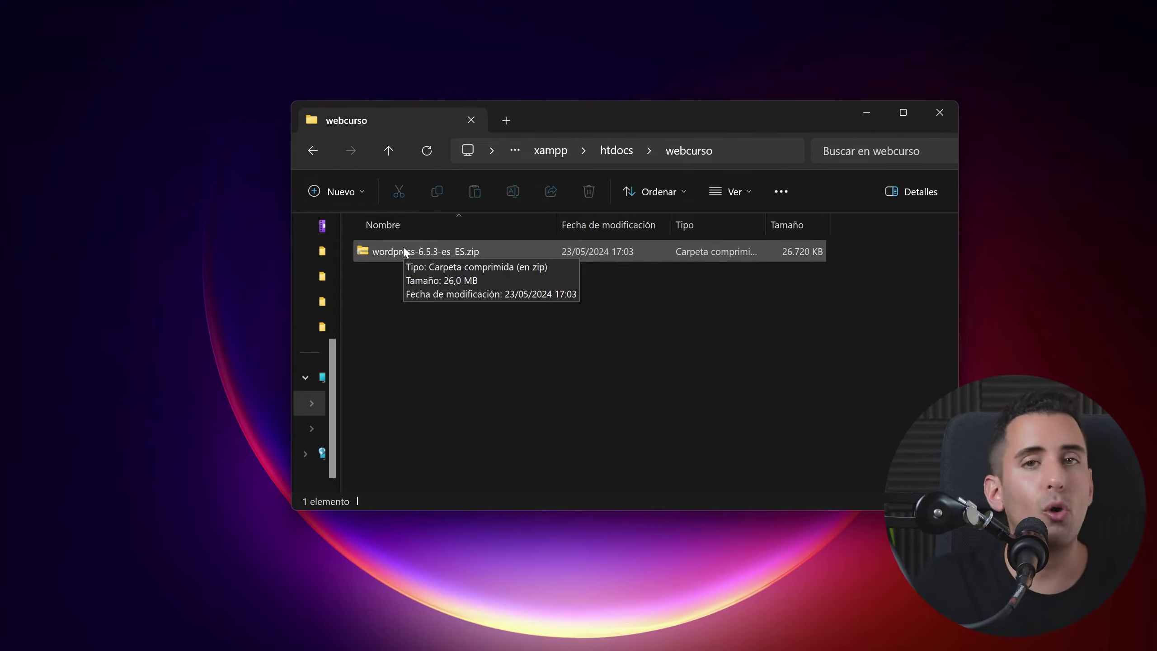
# Step: Extract the WordPress zip into webcurso and delete the zip afterwards
pyautogui.click(403, 251)
pyautogui.rightClick(403, 251)
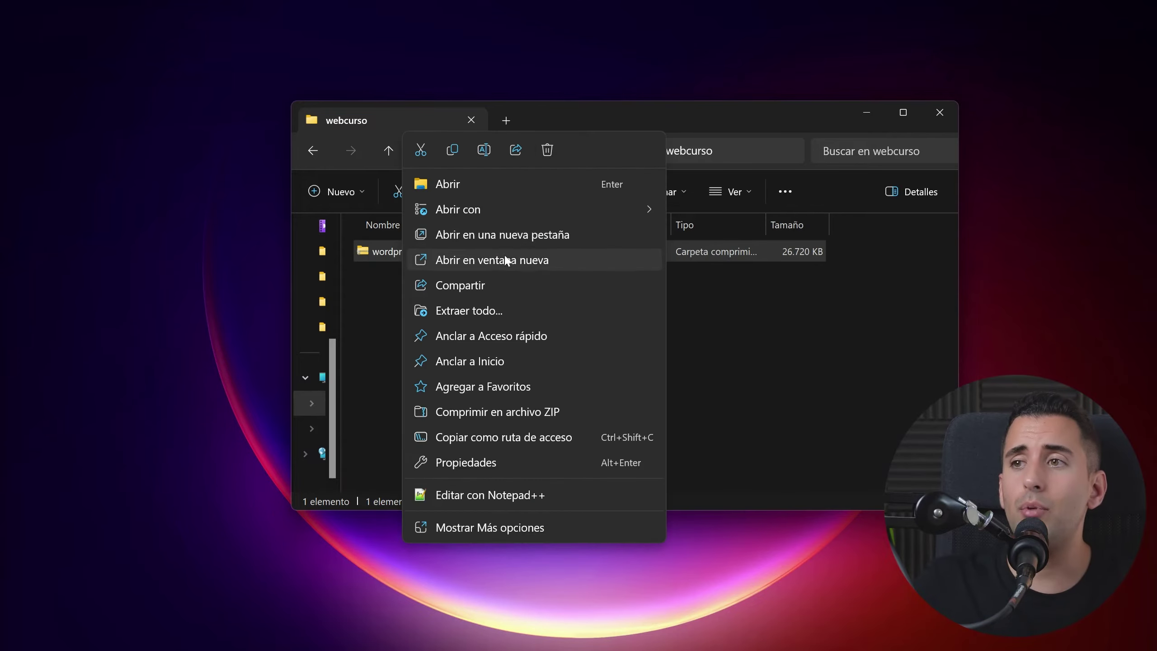
pyautogui.click(484, 311)
pyautogui.click(729, 503)
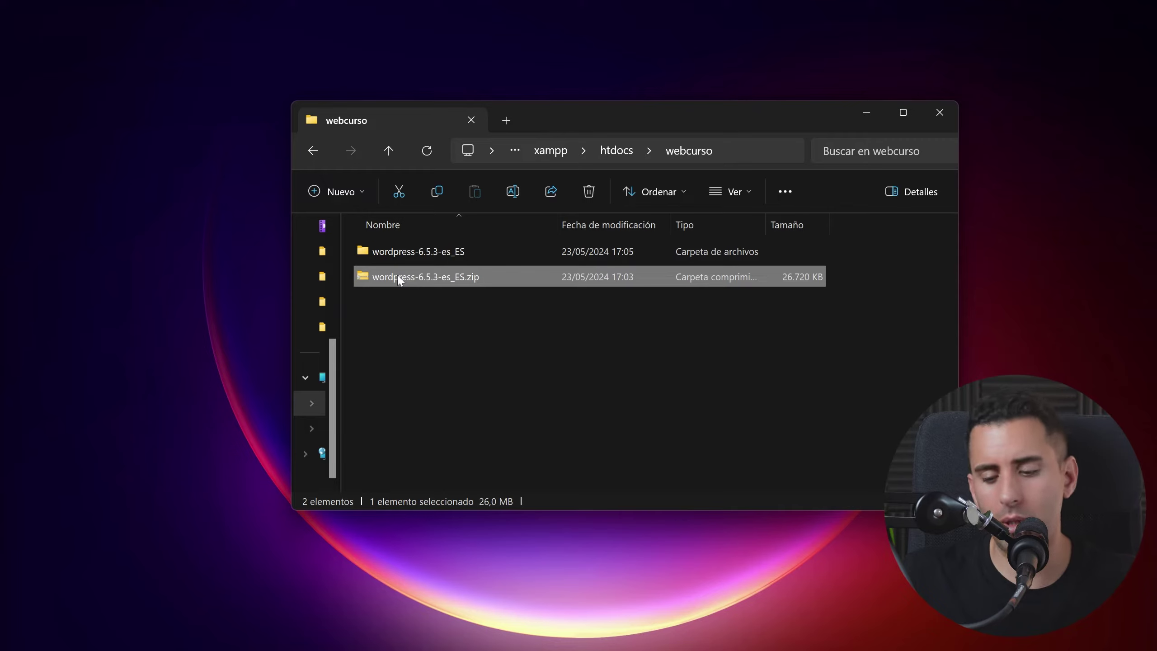
pyautogui.press('Delete')
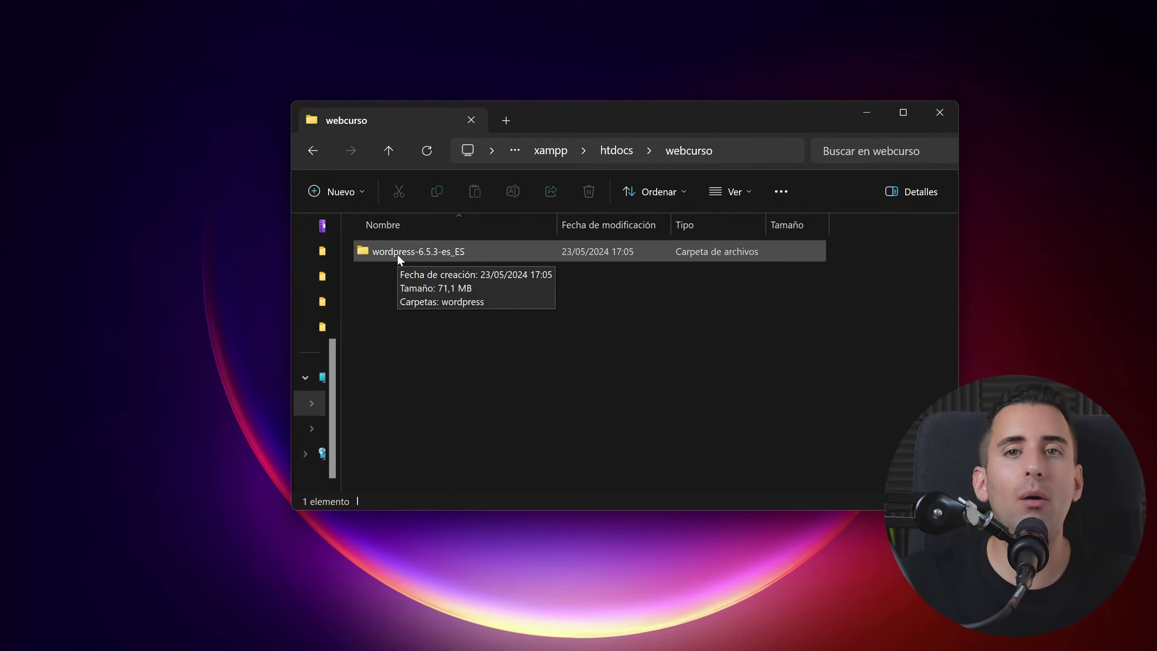
# Step: Move all files from wordpress-6.5.3-es_ES\wordpress directly into the webcurso folder
pyautogui.doubleClick(397, 253)
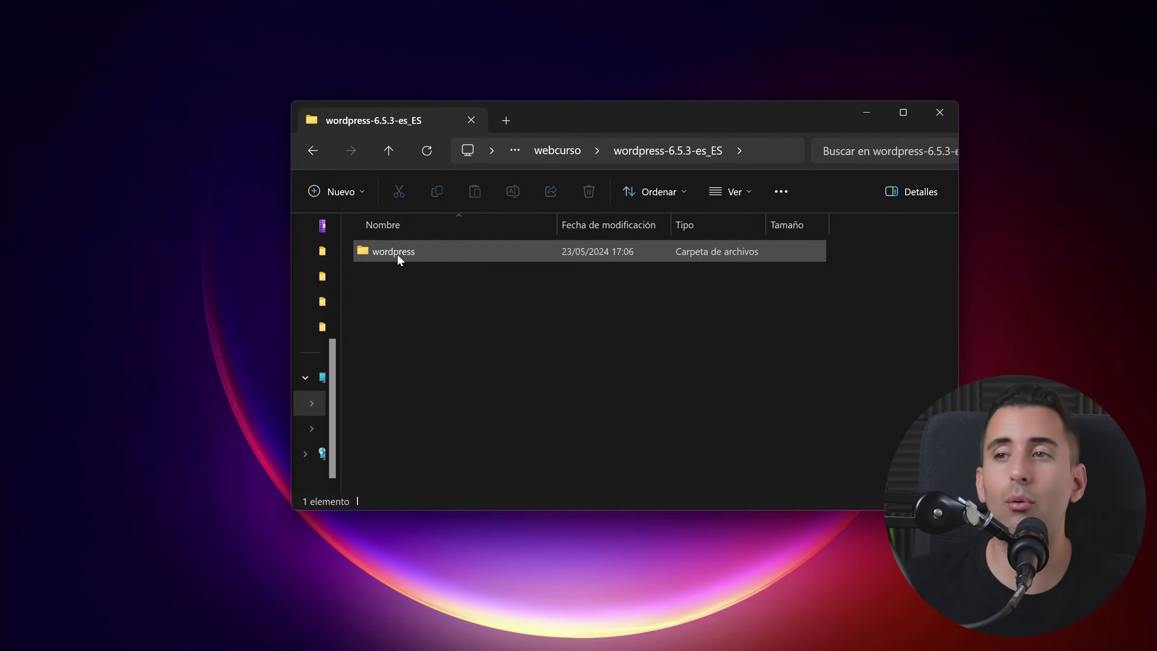
pyautogui.doubleClick(397, 253)
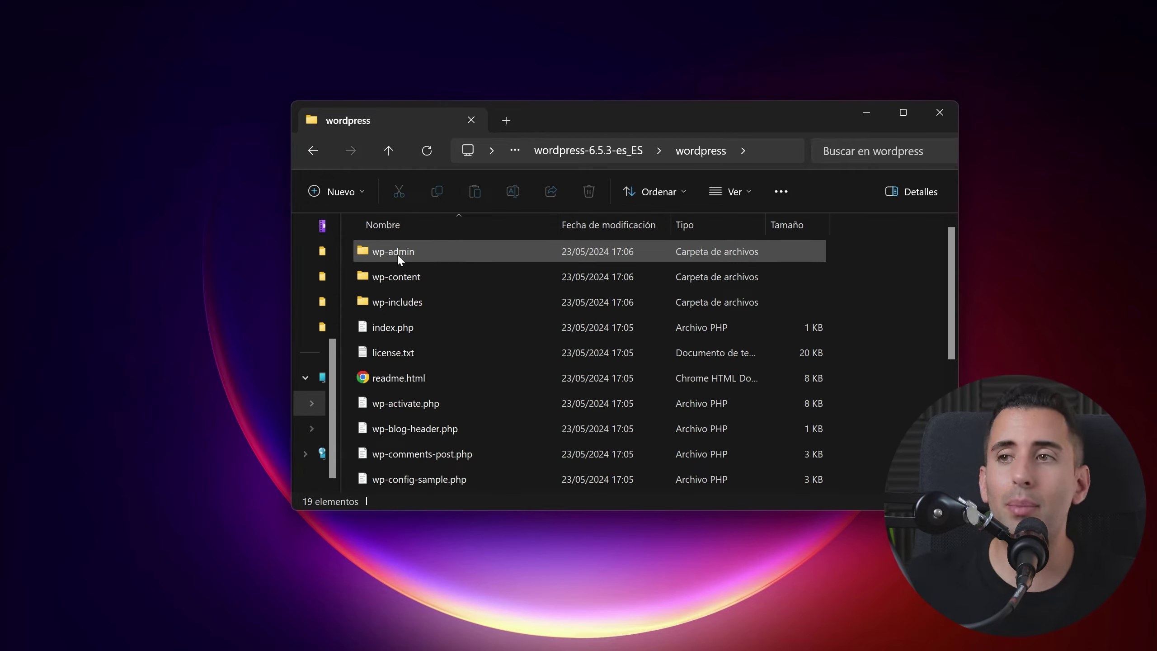
pyautogui.click(396, 254)
pyautogui.scroll(-3, 398, 256)
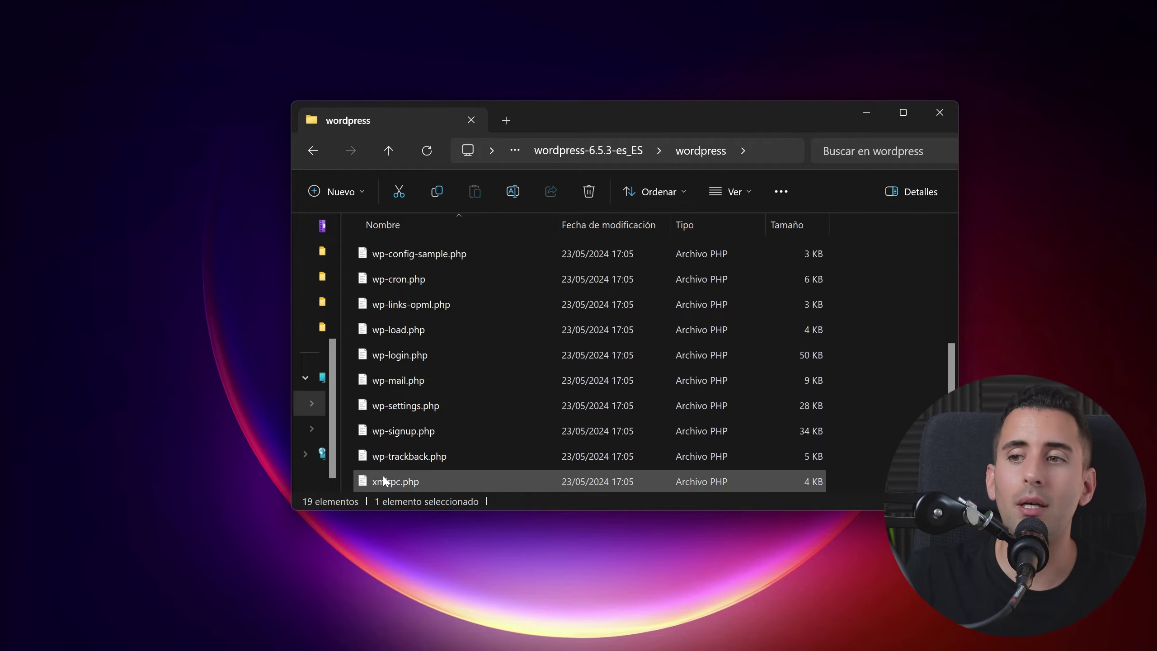
pyautogui.hotkey('ctrl', 'a')
pyautogui.hotkey('ctrl', 'x')
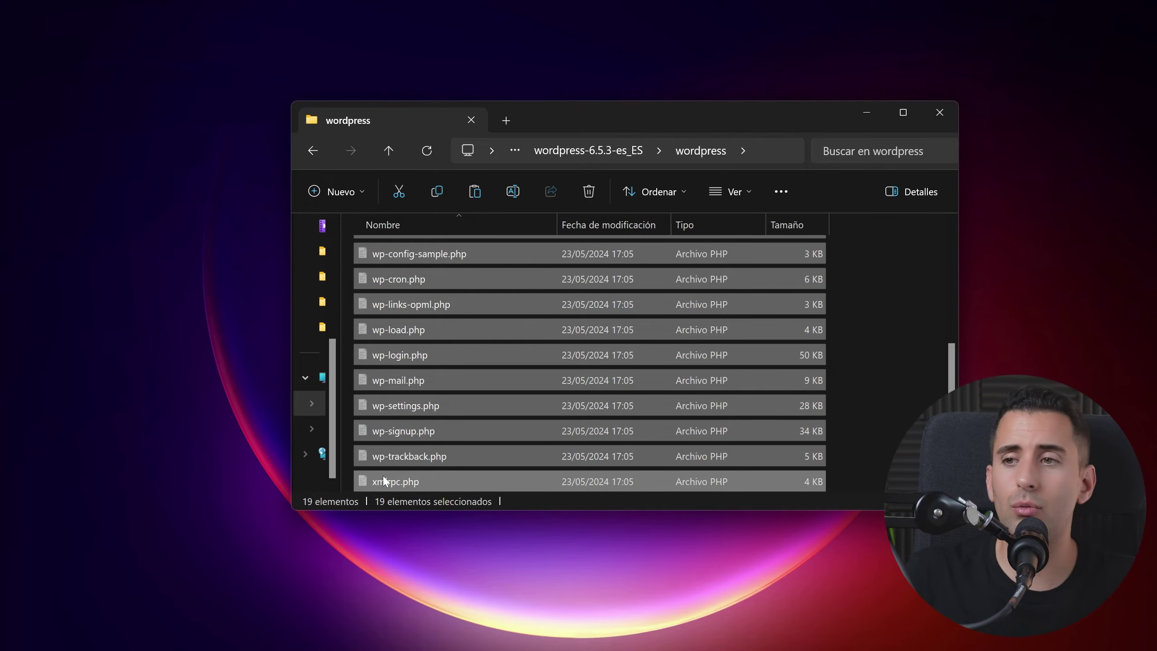
pyautogui.hotkey('alt', 'Left')
pyautogui.hotkey('alt', 'Left')
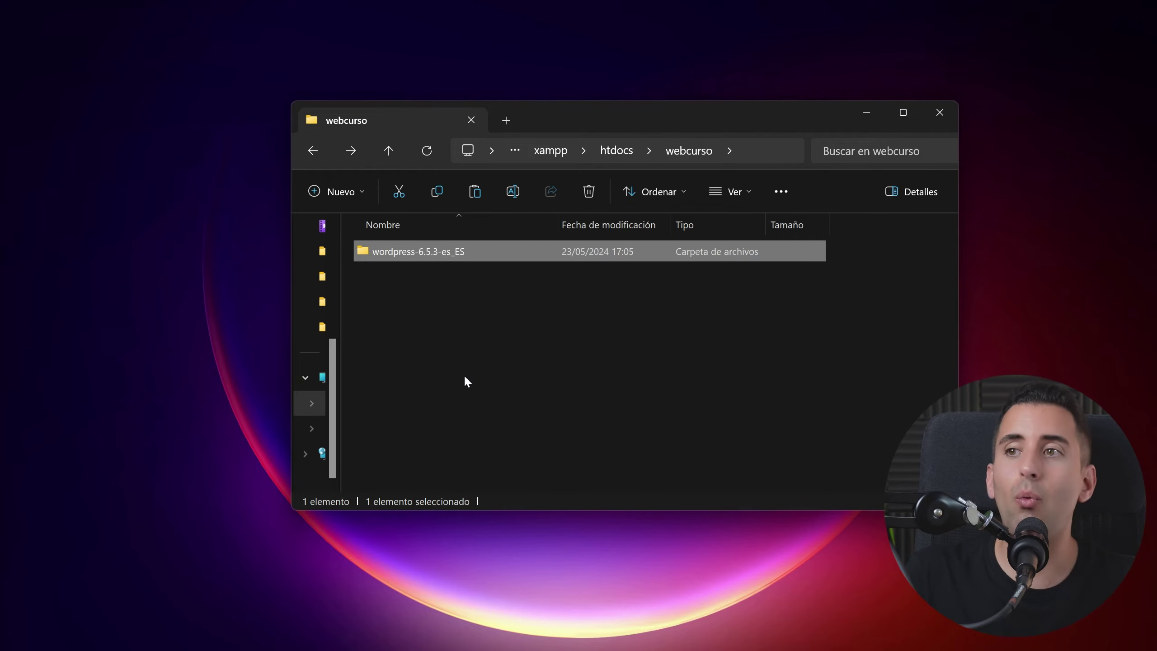
pyautogui.hotkey('alt', 'Left')
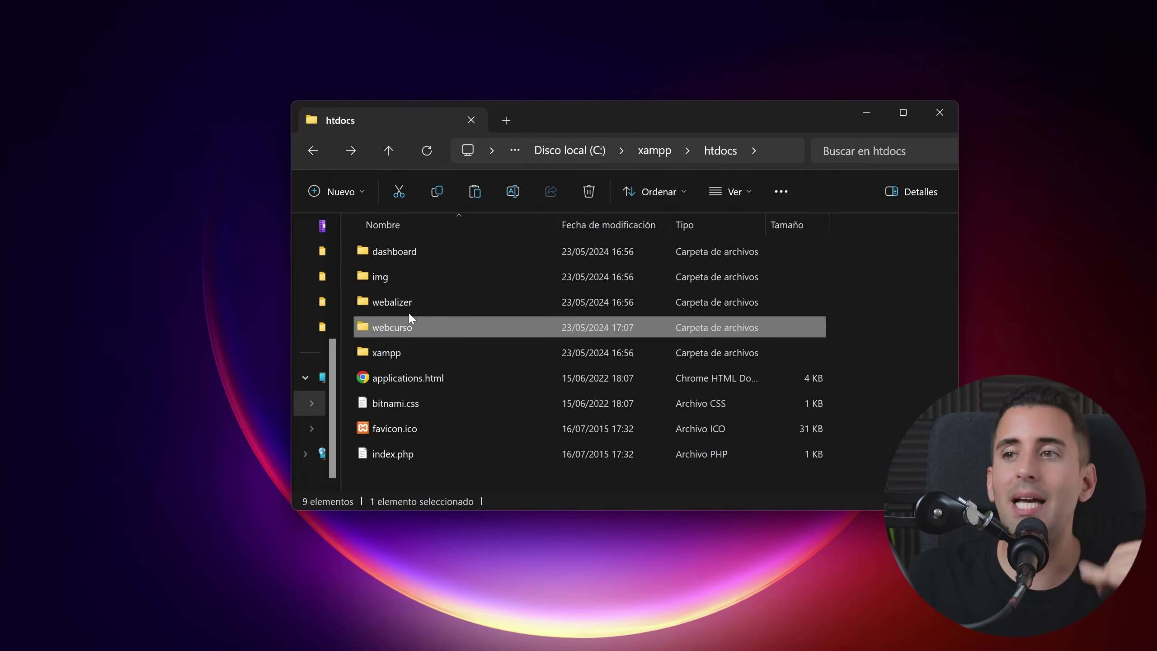
pyautogui.doubleClick(399, 328)
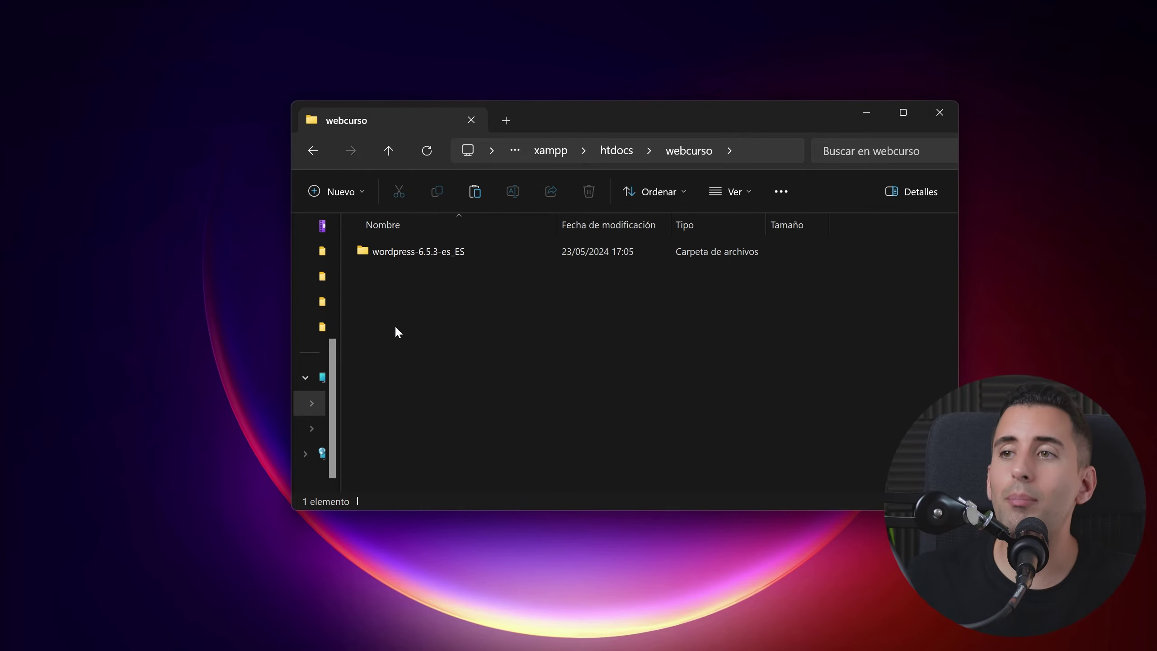
pyautogui.hotkey('ctrl', 'v')
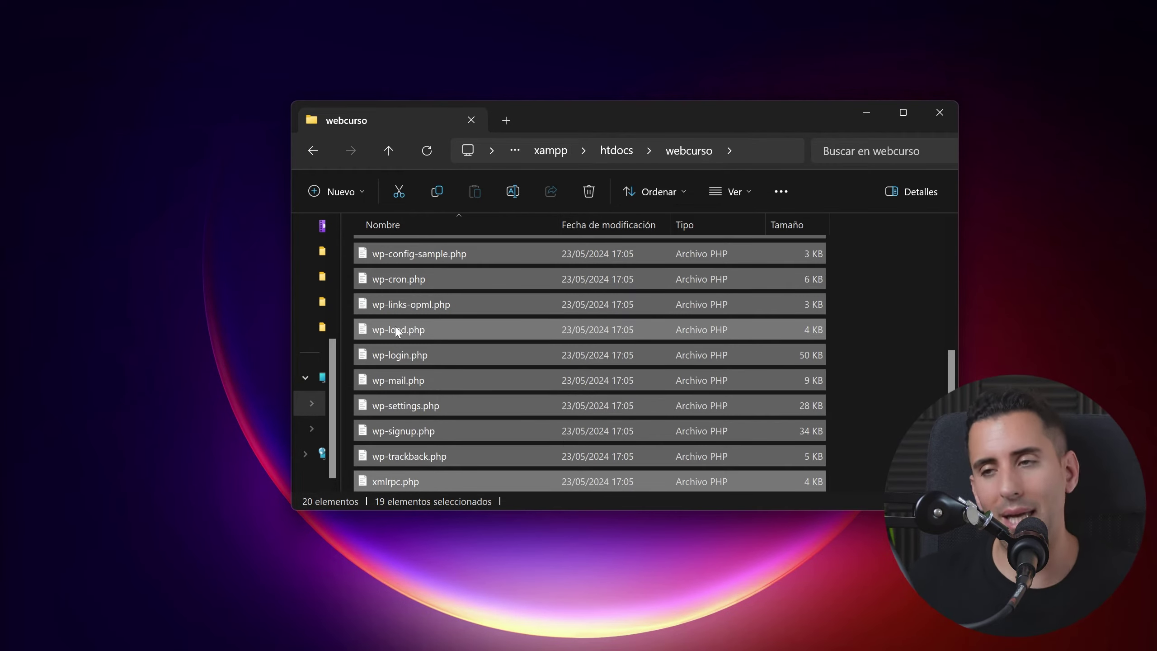
# Step: Confirm the inner folder is empty and delete the leftover wordpress-6.5.3-es_ES folder
pyautogui.scroll(5, 396, 330)
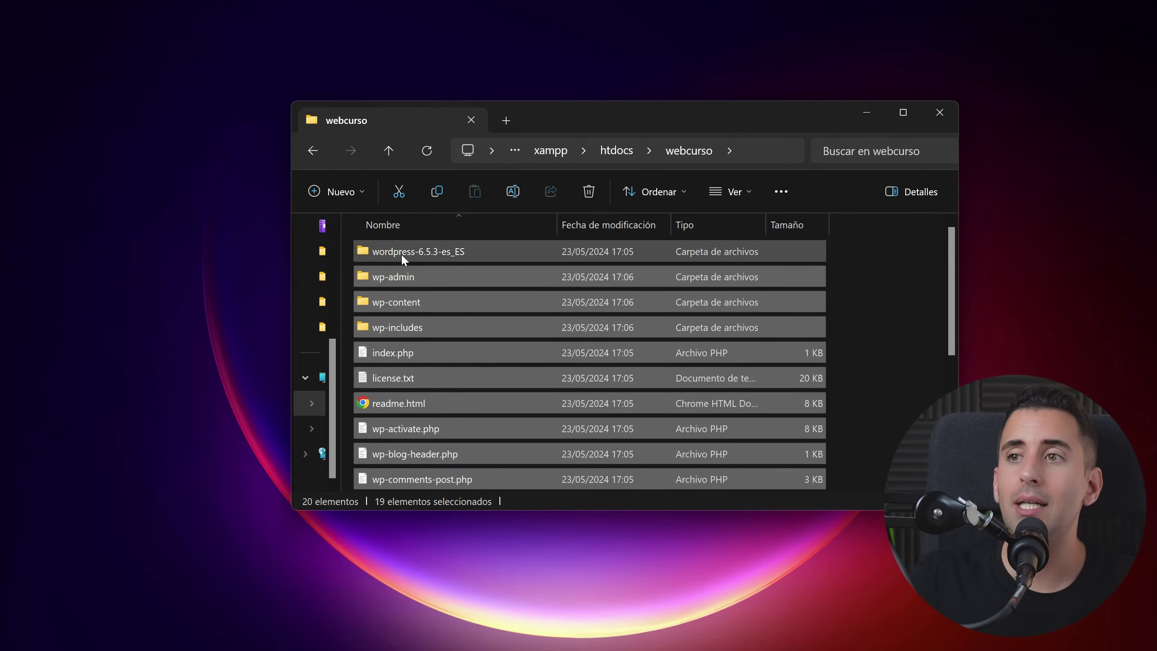
pyautogui.doubleClick(401, 253)
pyautogui.doubleClick(401, 253)
pyautogui.hotkey('alt', 'Left')
pyautogui.hotkey('alt', 'Left')
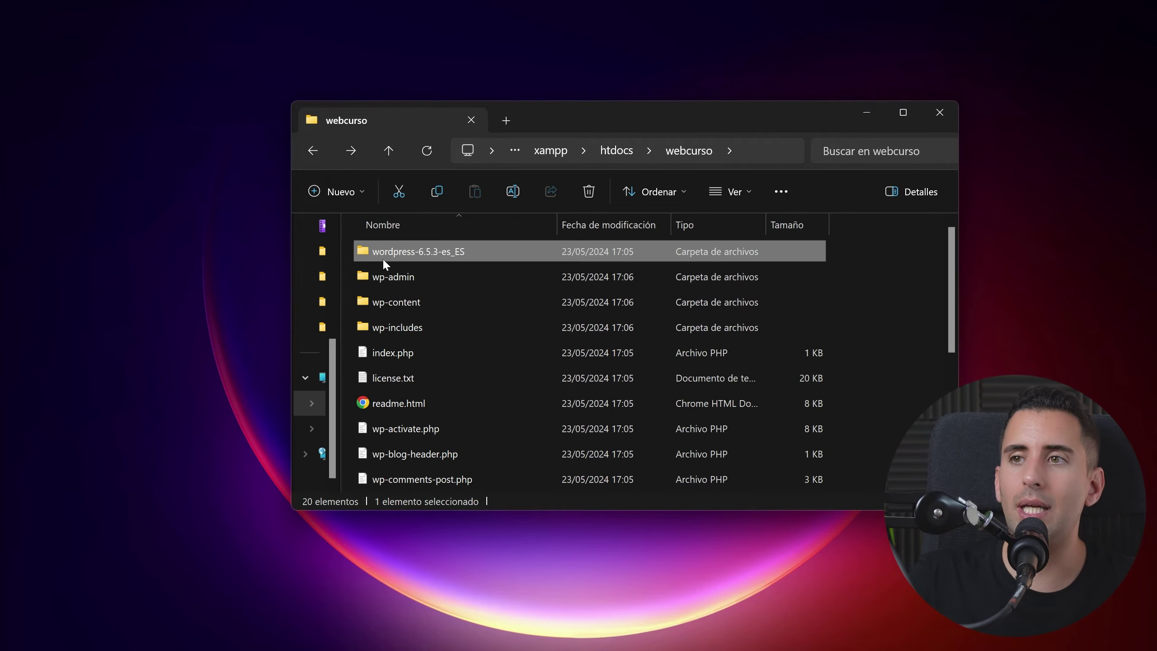
pyautogui.press('Delete')
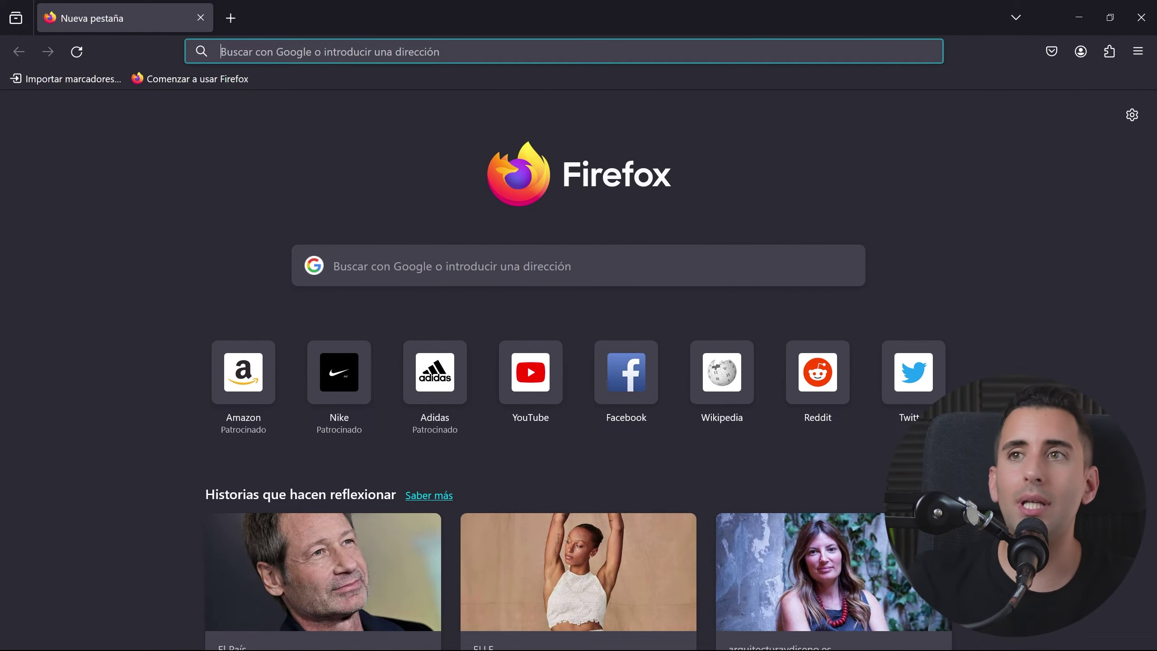
# Step: Load localhost/phpmyadmin and confirm Apache and MySQL are running in the Control Panel
pyautogui.write('loca')
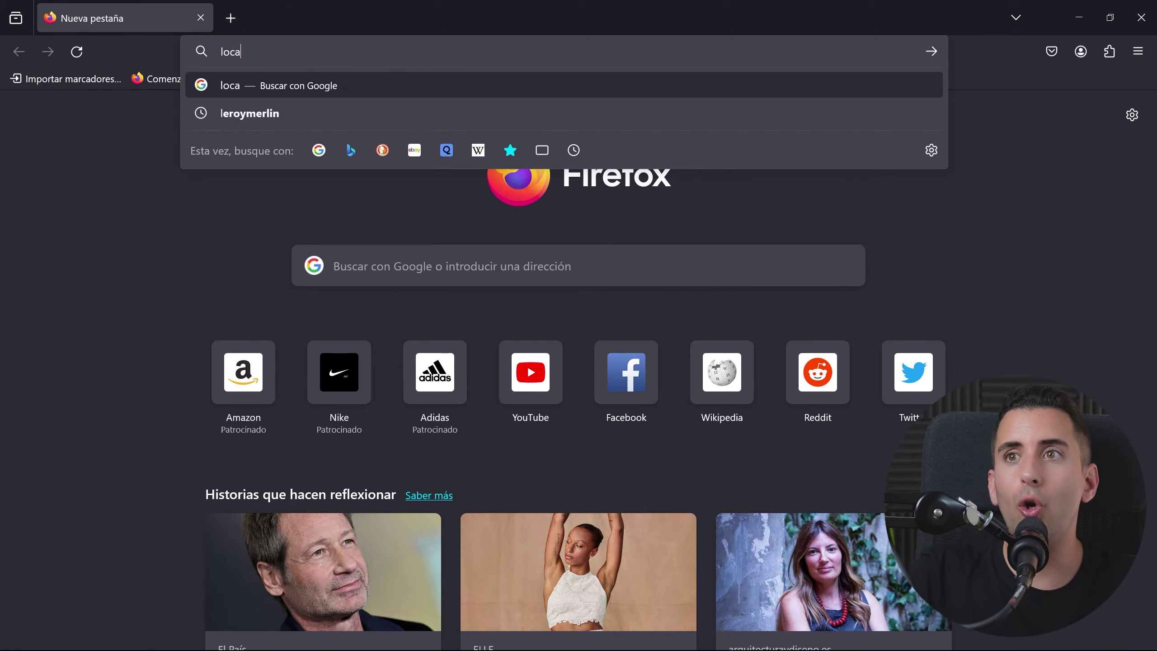
pyautogui.write('lhost/')
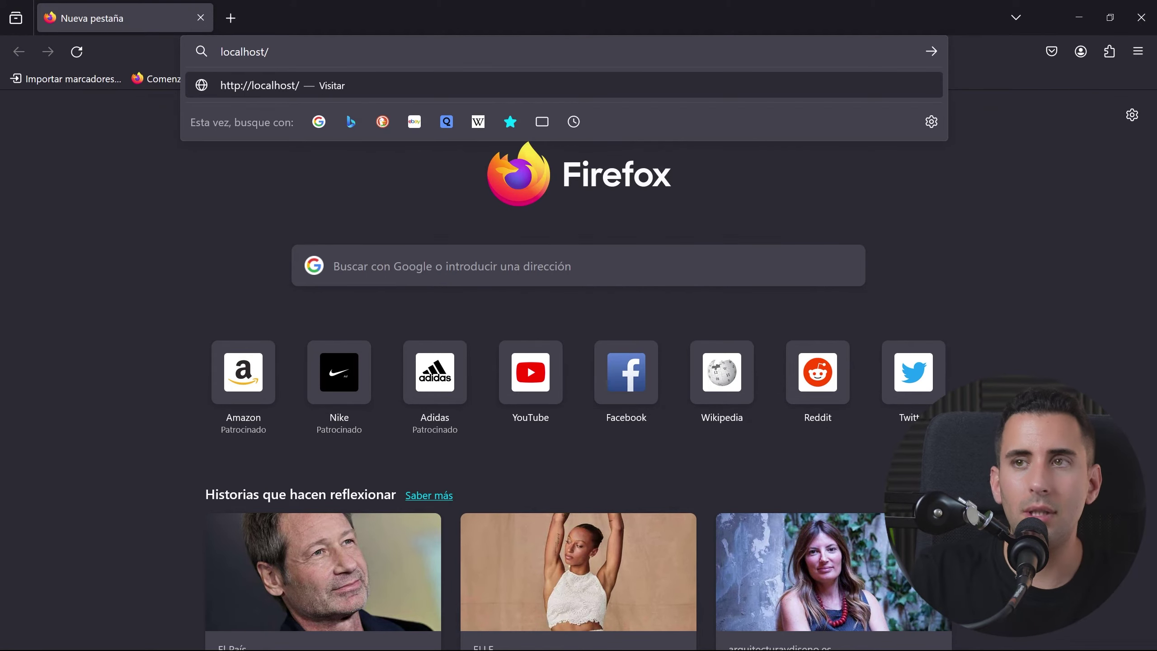
pyautogui.write('phpmyadmin')
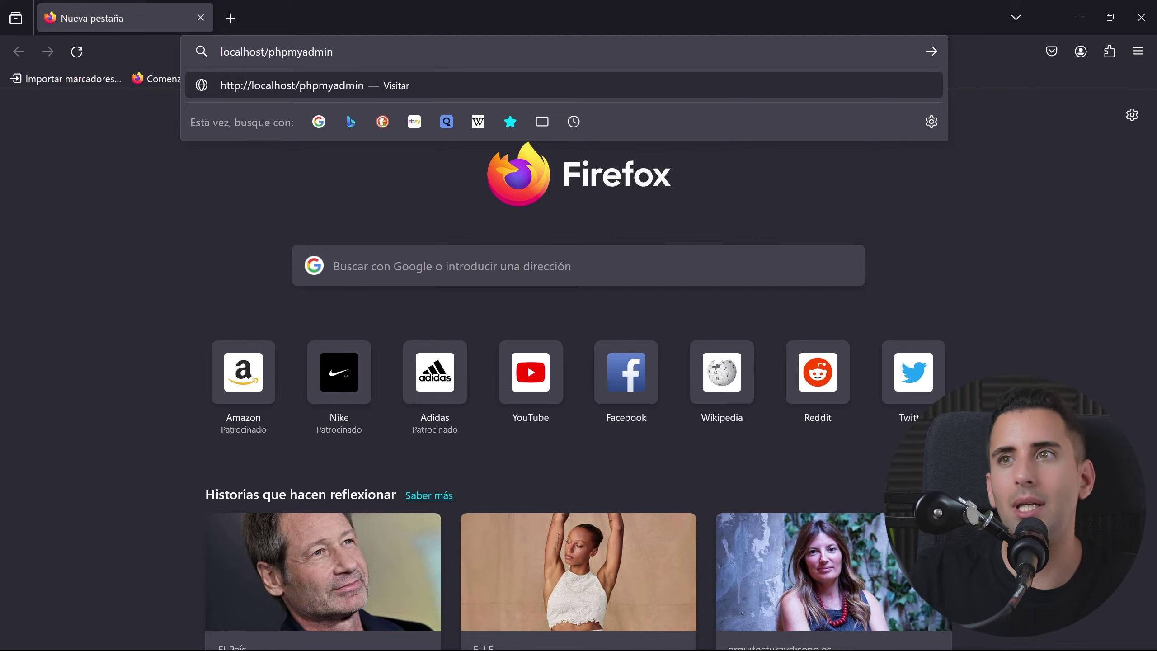
pyautogui.press('Return')
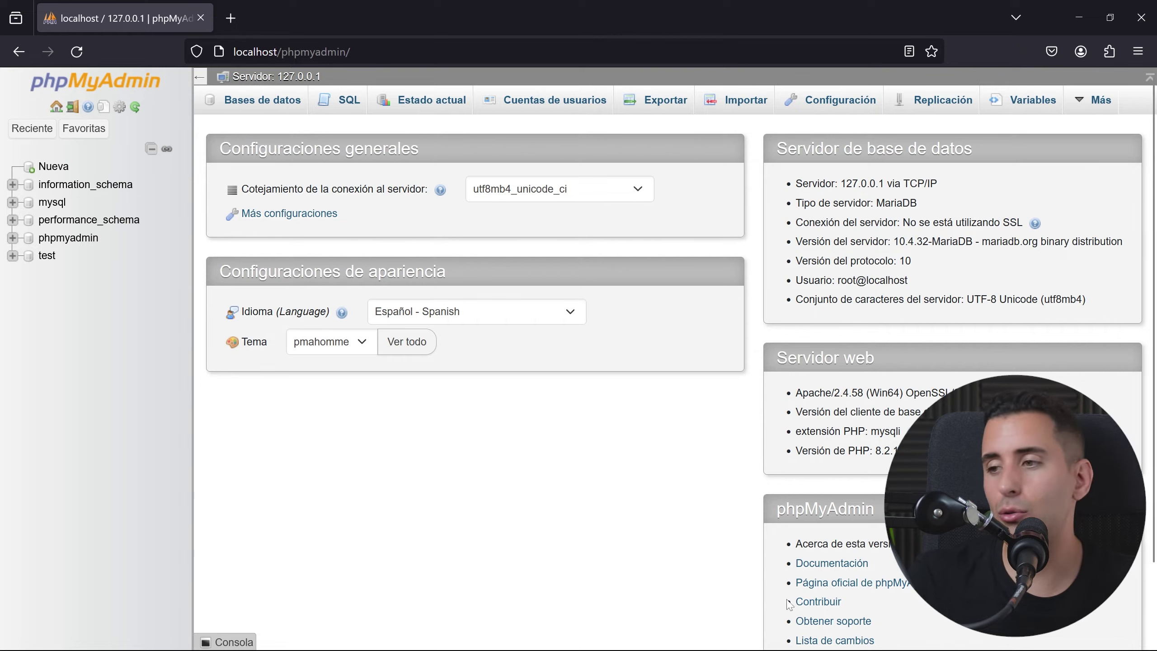
pyautogui.click(822, 632)
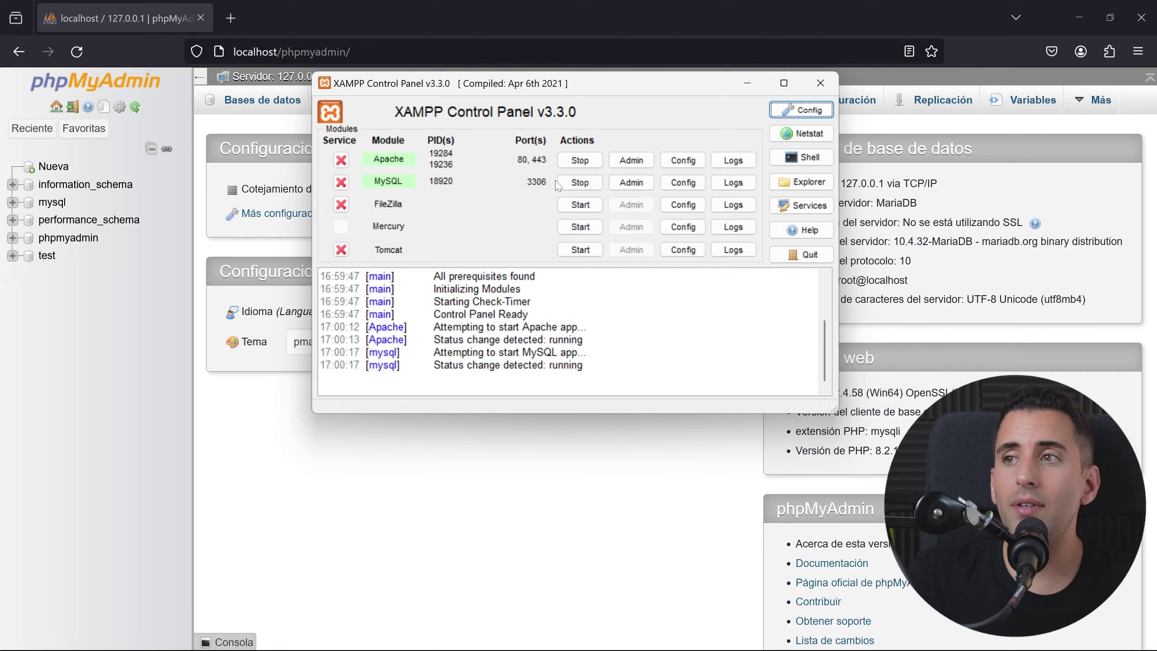
pyautogui.hotkey('alt', 'Tab')
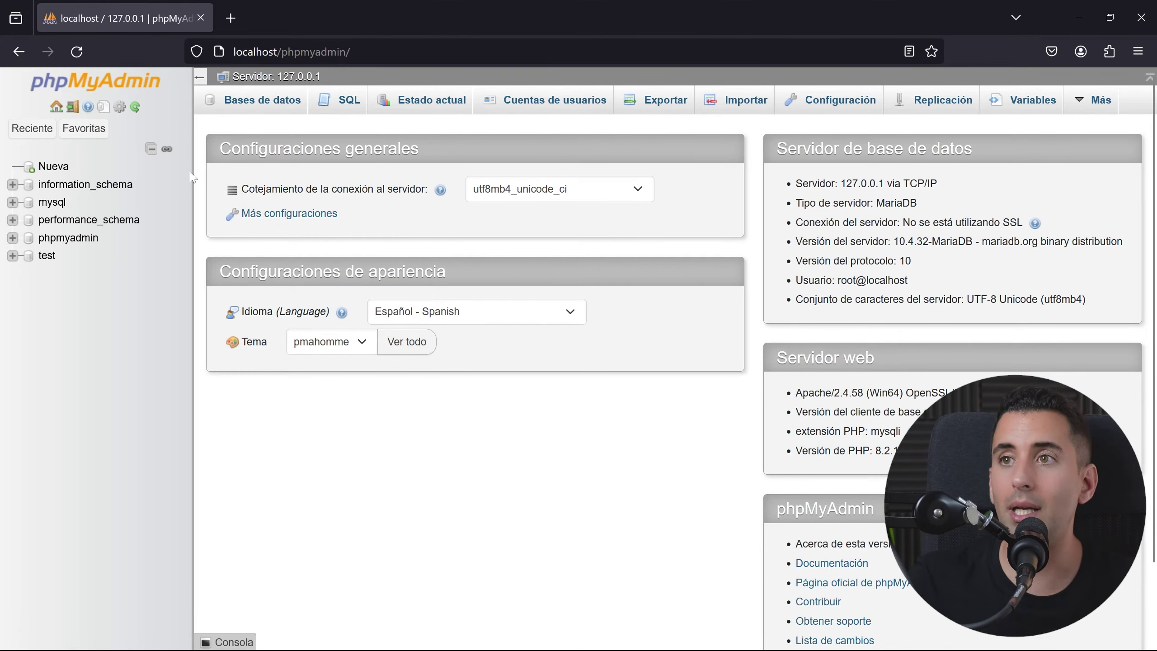
# Step: Create the prueba1 database, keeping the default utf8mb4_general_ci collation
pyautogui.click(60, 172)
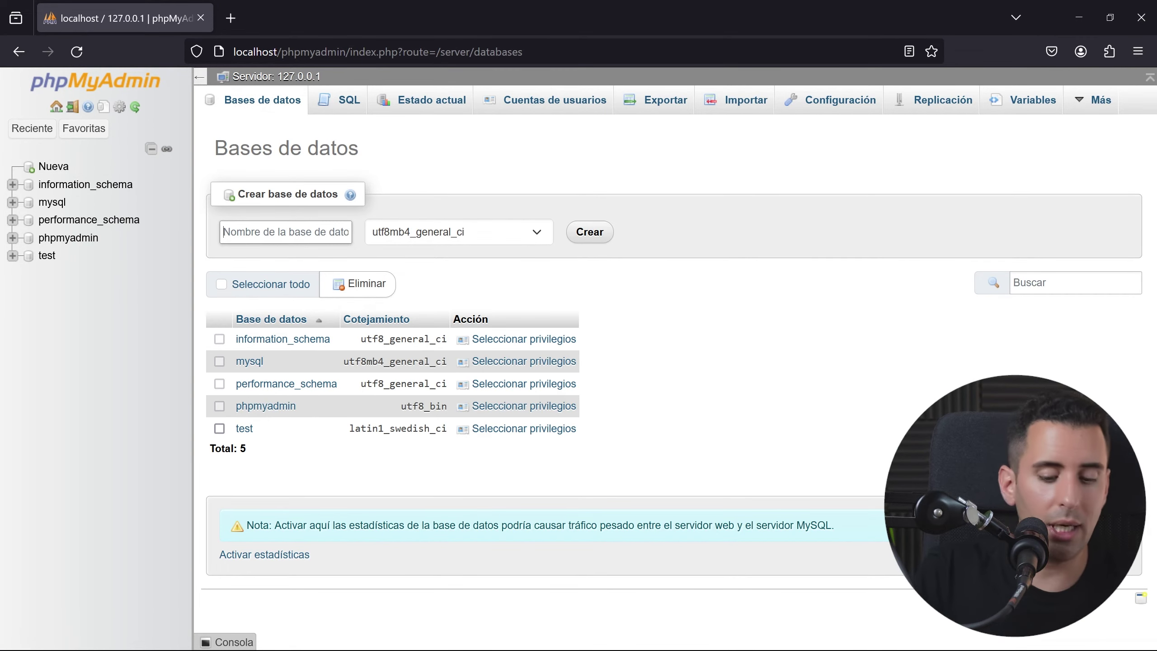
pyautogui.write('prueba1')
pyautogui.click(455, 231)
pyautogui.click(456, 231)
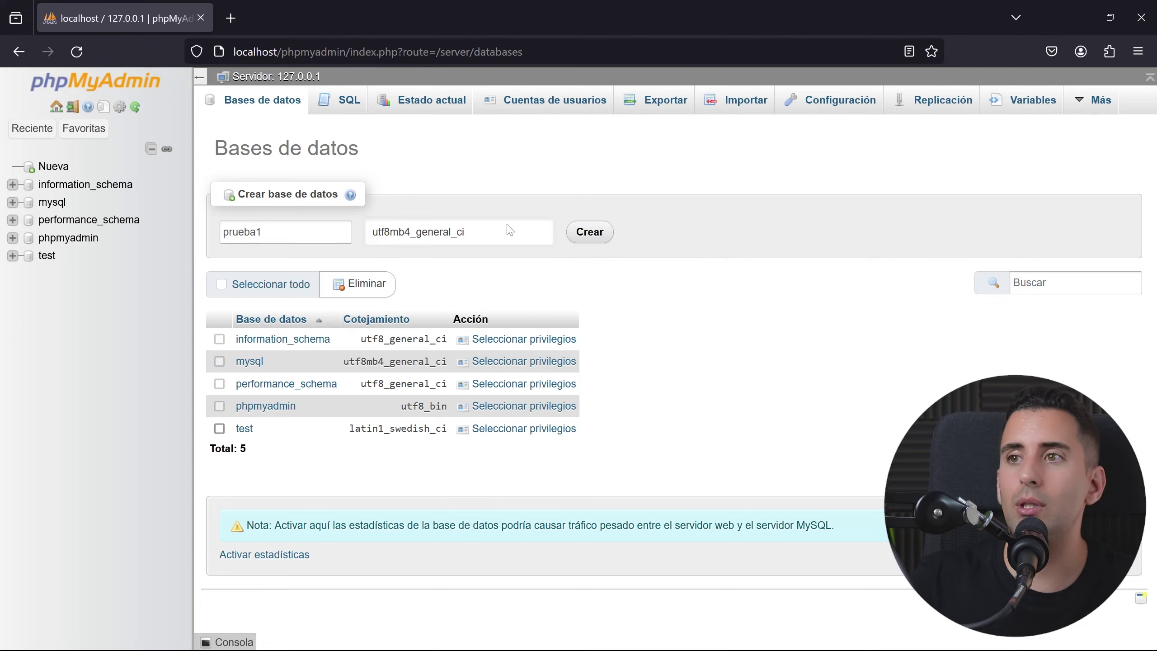
pyautogui.click(587, 235)
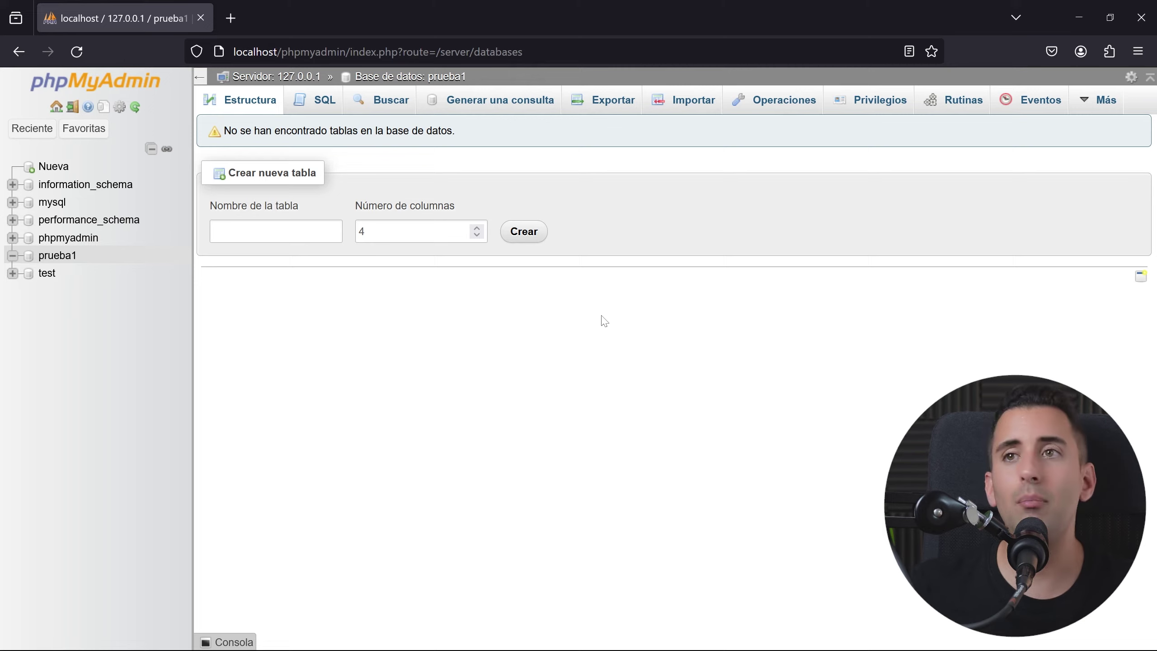
# Step: Load localhost/webcurso in a new Firefox tab
pyautogui.click(234, 16)
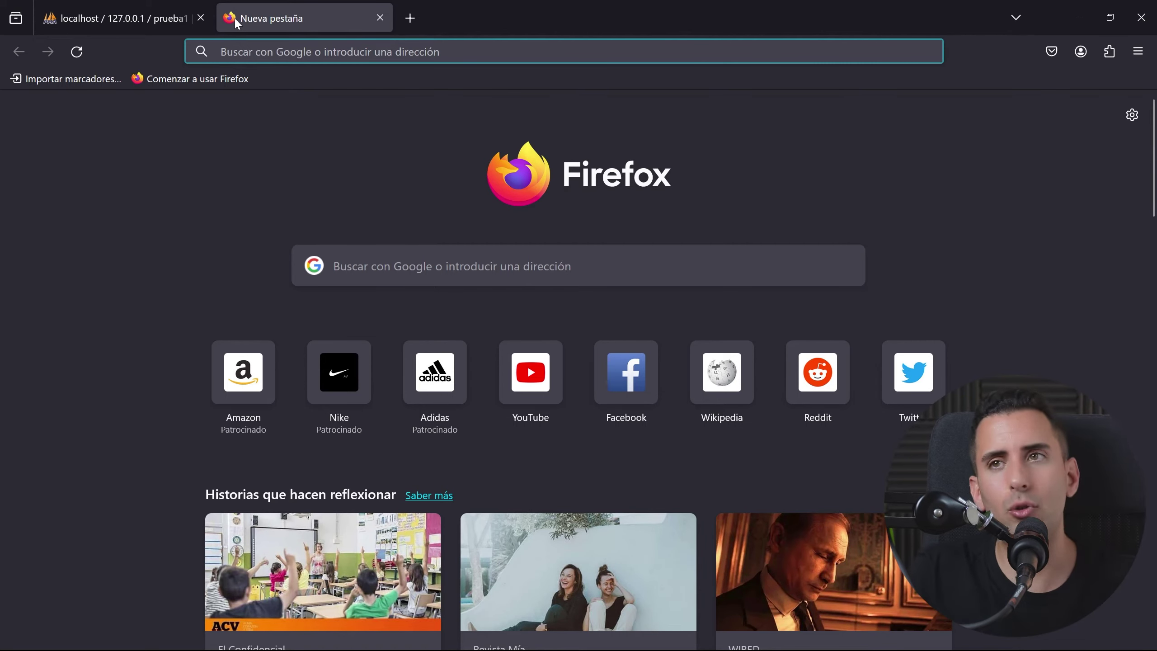
pyautogui.write('localhost/')
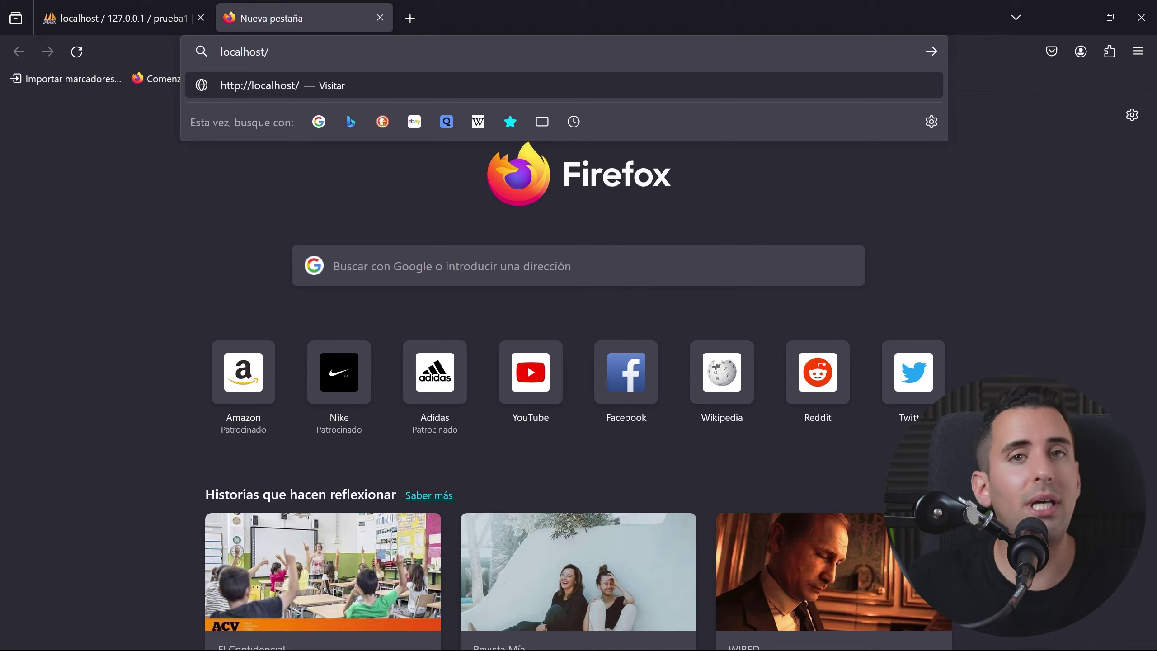
pyautogui.write('webcurso')
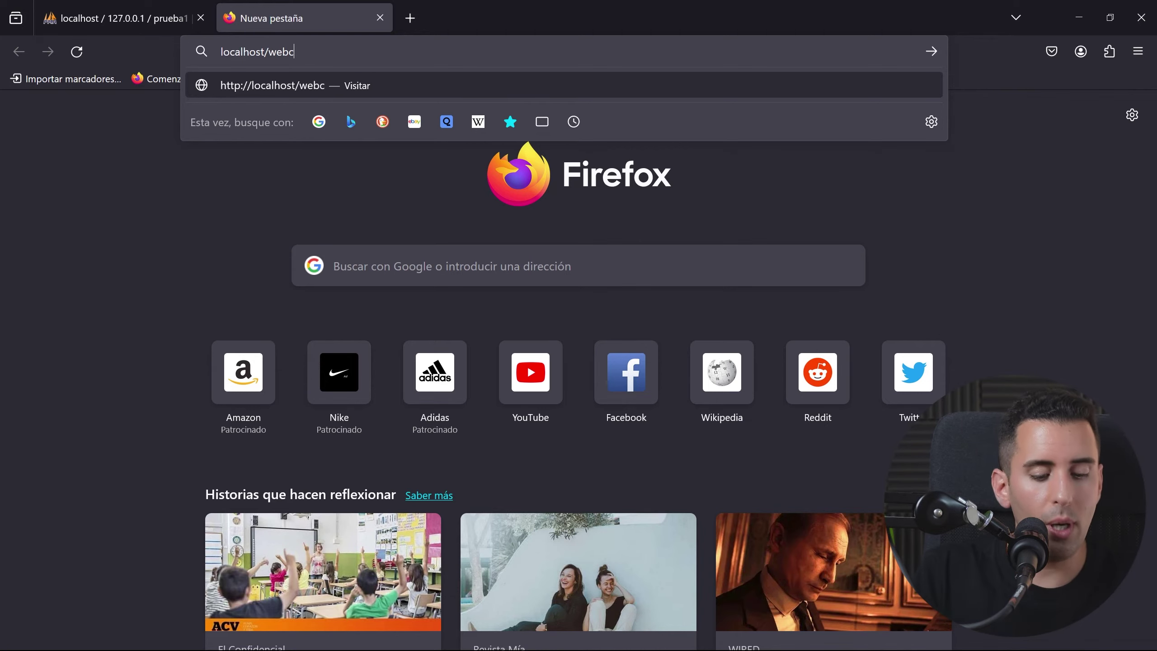
pyautogui.press('Return')
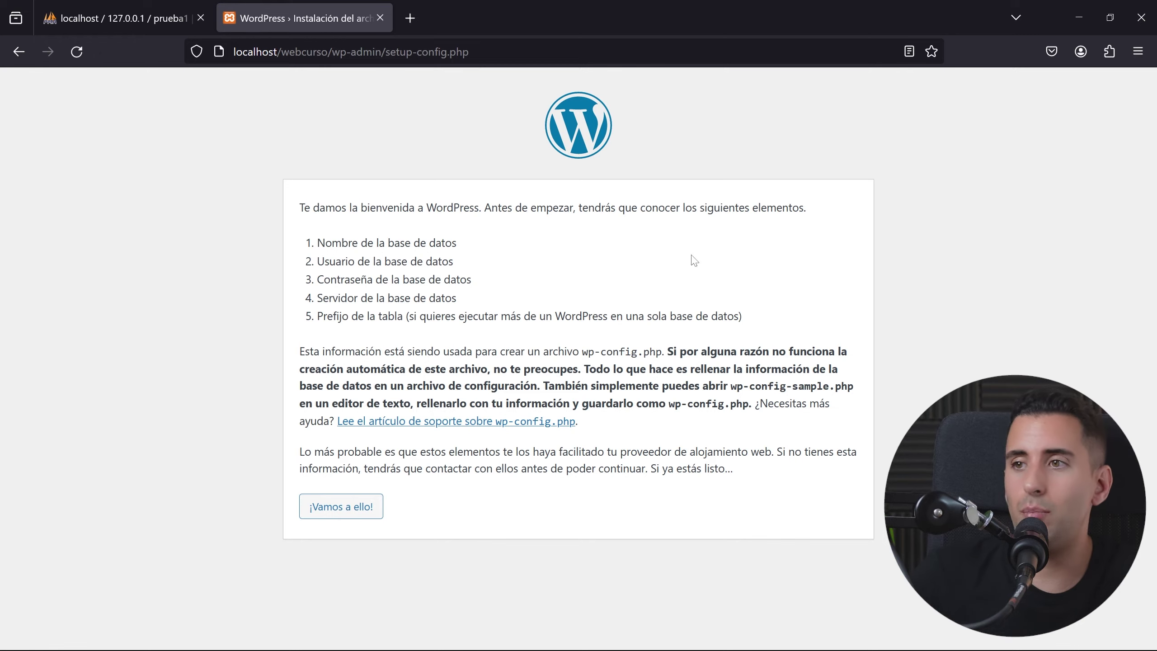
# Step: Enter database prueba1, user root and an empty password in WordPress setup, then submit
pyautogui.click(341, 506)
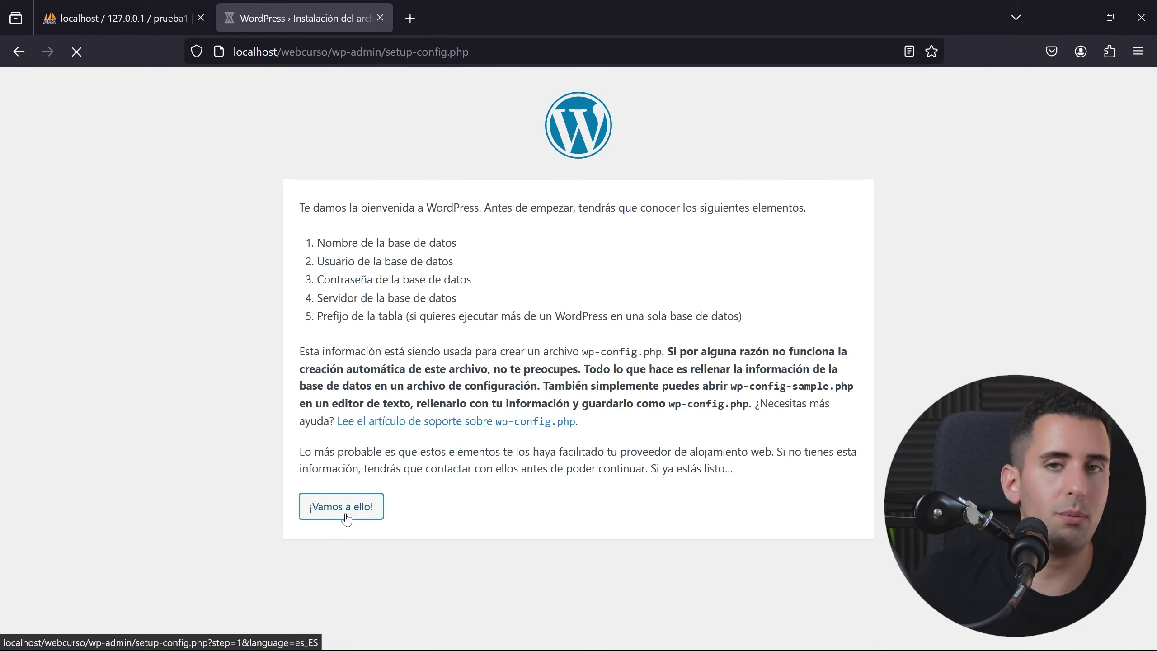
pyautogui.scroll(-1, 380, 273)
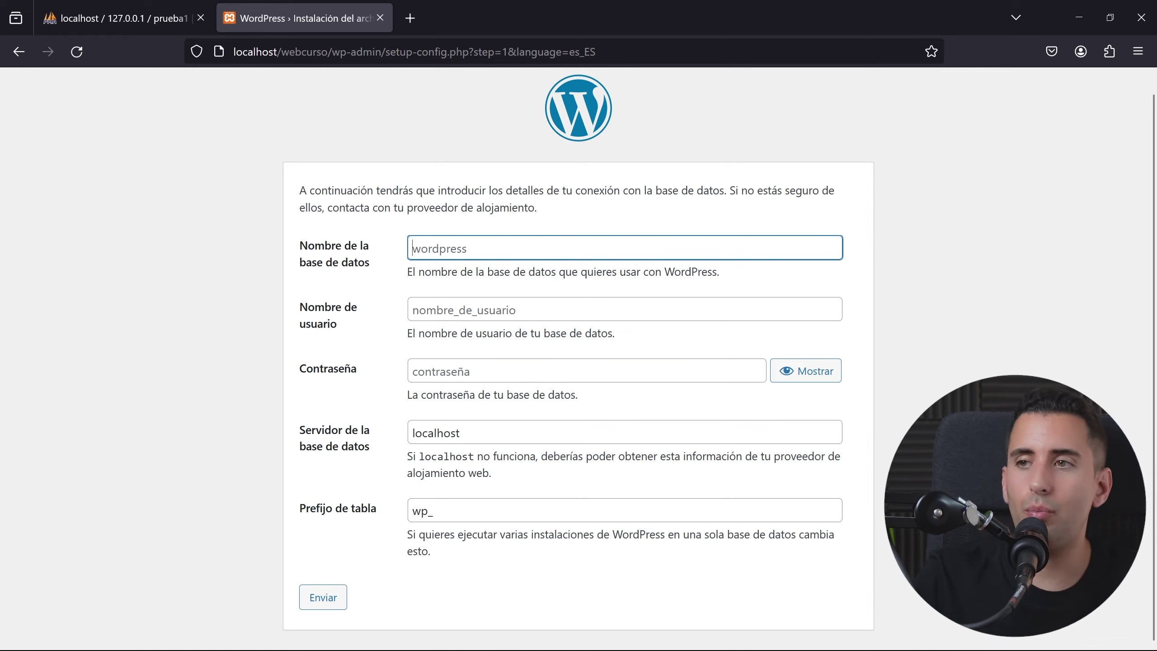
pyautogui.click(130, 14)
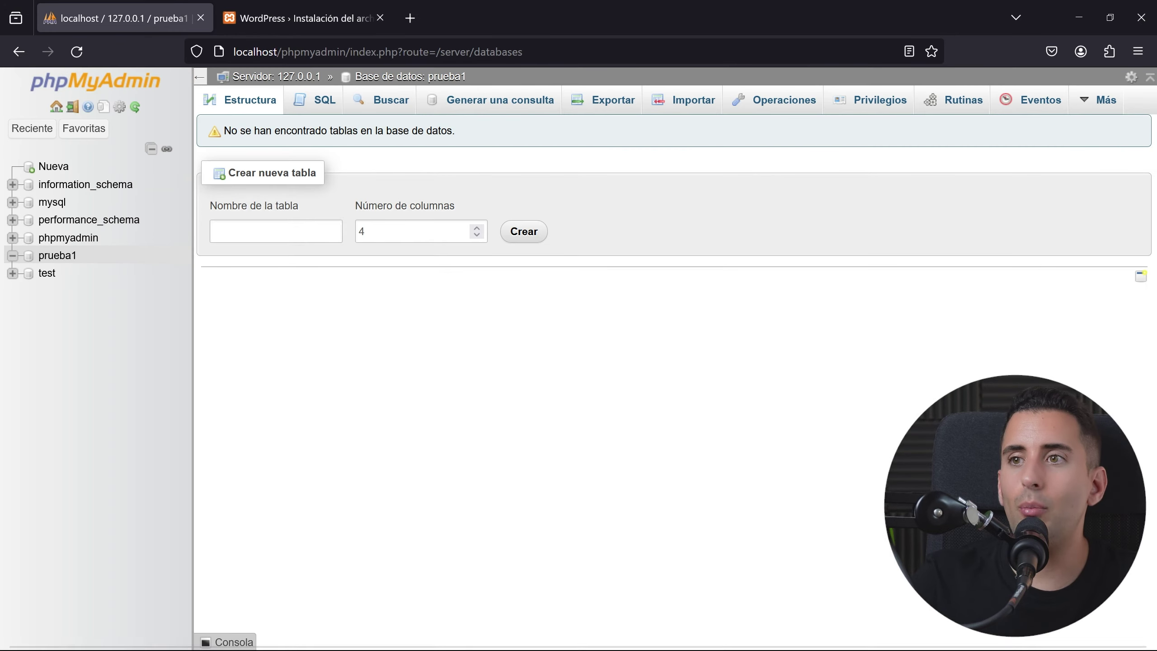
pyautogui.doubleClick(57, 255)
pyautogui.hotkey('ctrl', 'c')
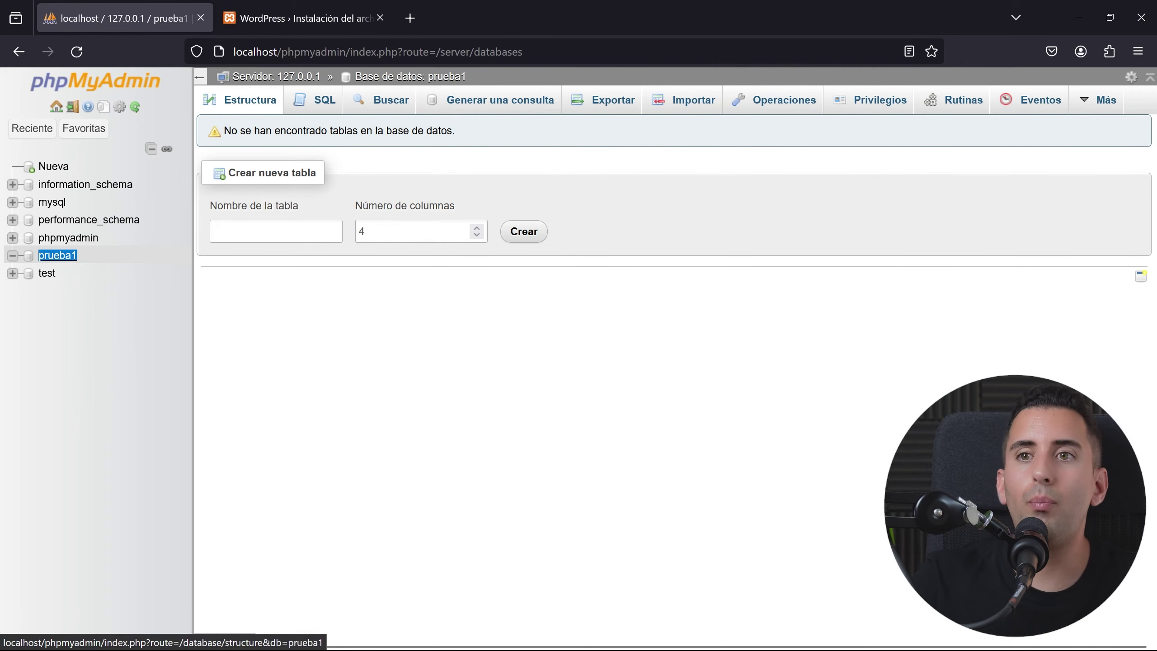
pyautogui.click(306, 5)
pyautogui.hotkey('ctrl', 'v')
pyautogui.press('Tab')
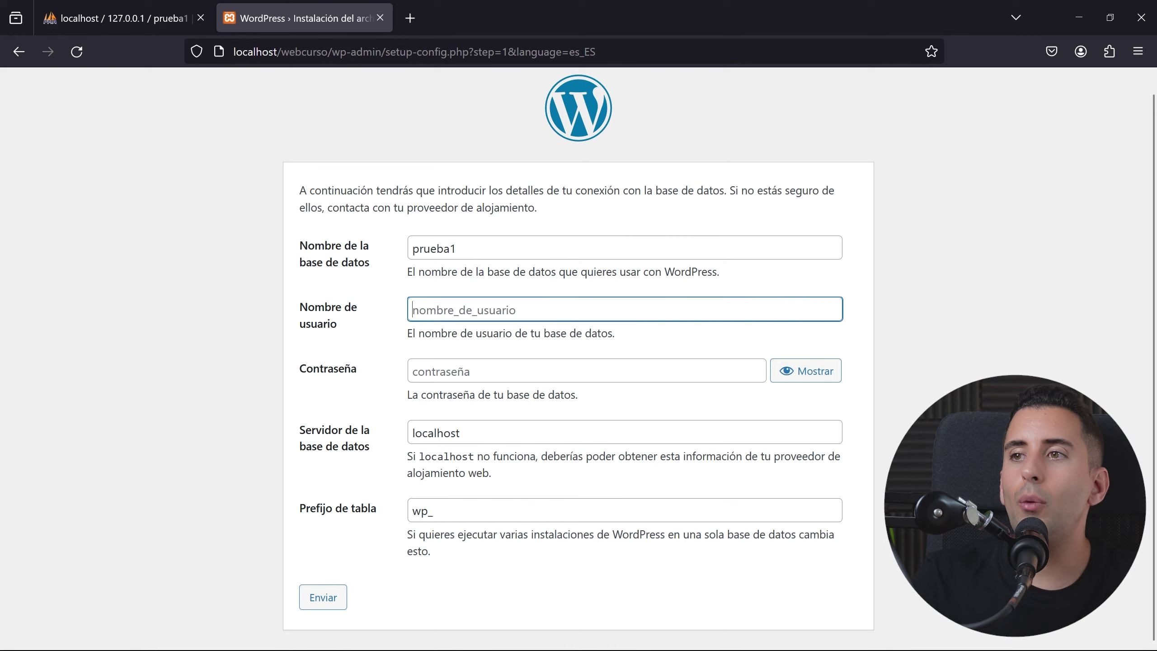
pyautogui.write('root')
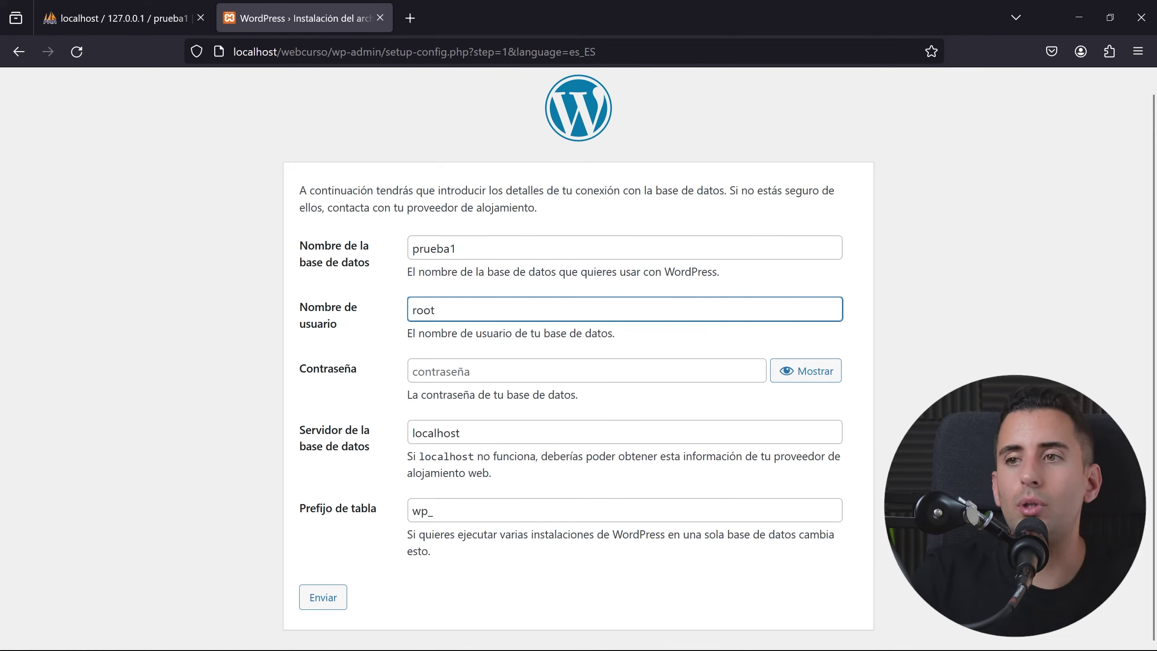
pyautogui.press('Tab')
pyautogui.press('Tab')
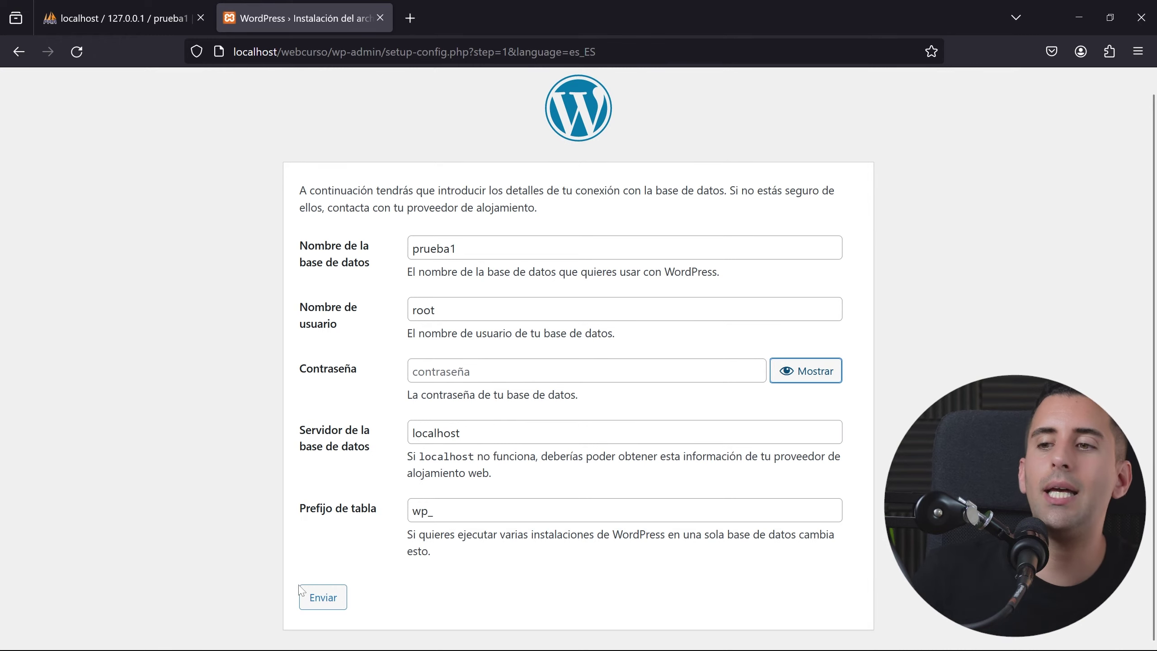
pyautogui.click(324, 599)
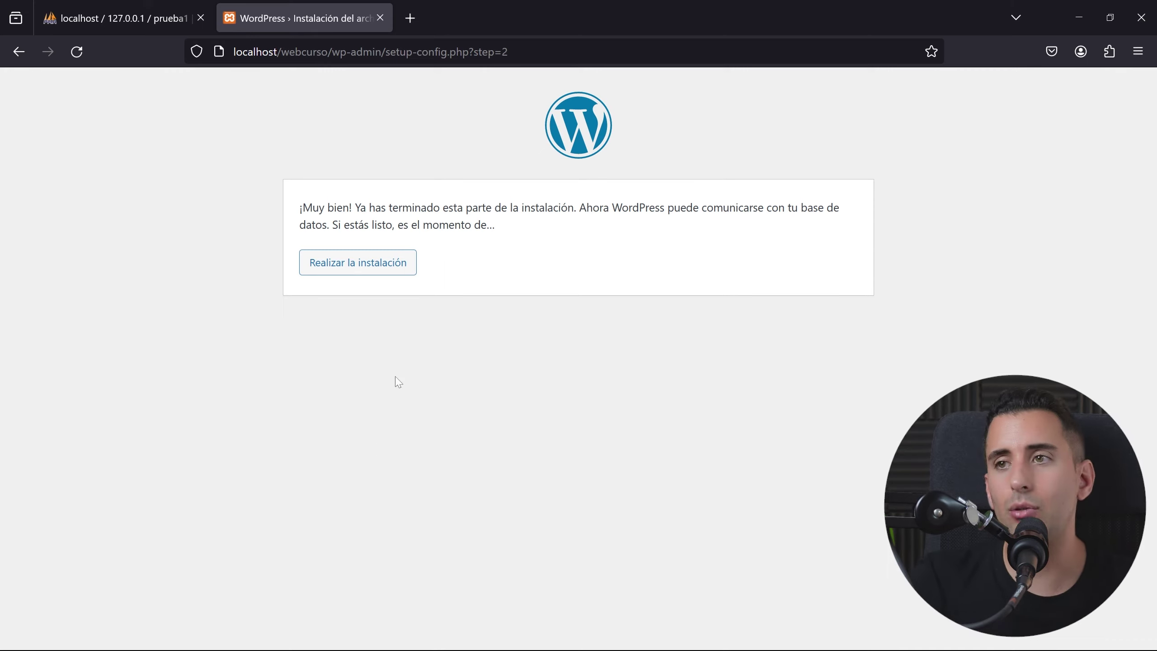
# Step: Start the installation, entering site title 'Web Curso Wordpress' and the admin username
pyautogui.click(356, 263)
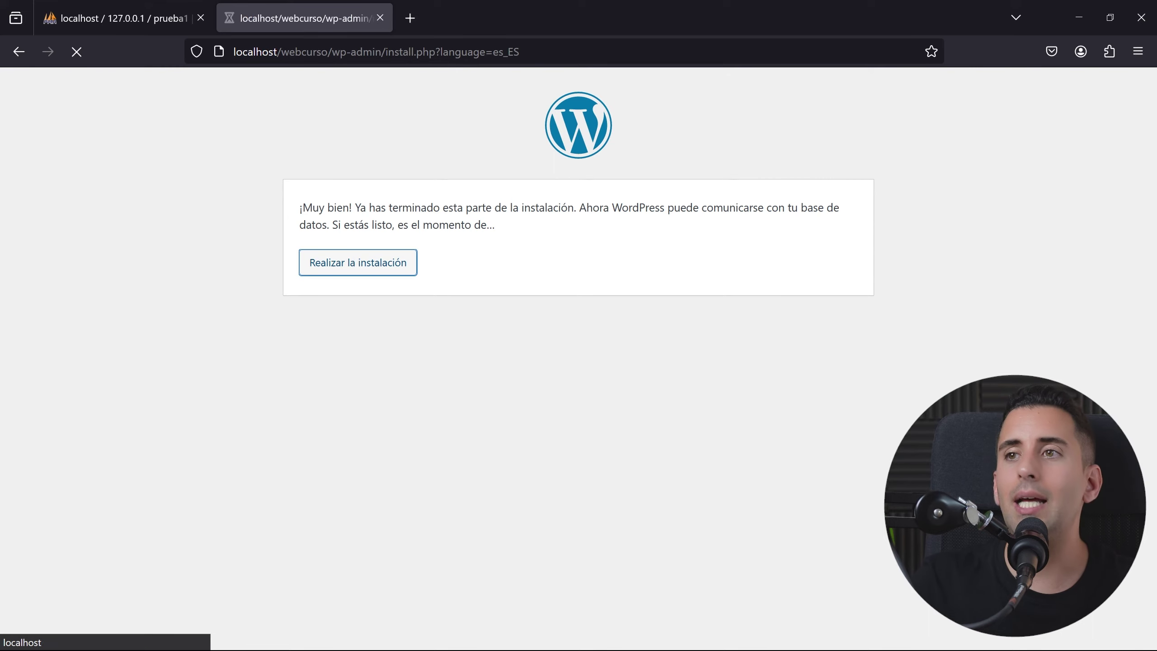
pyautogui.scroll(-3, 862, 277)
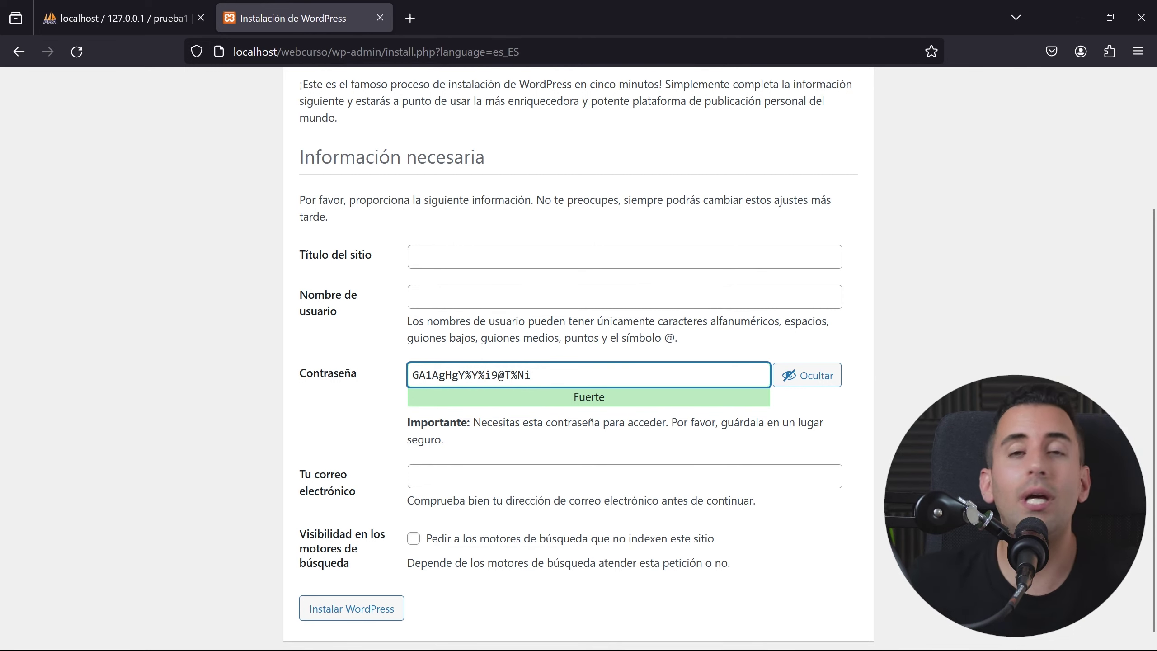
pyautogui.click(413, 257)
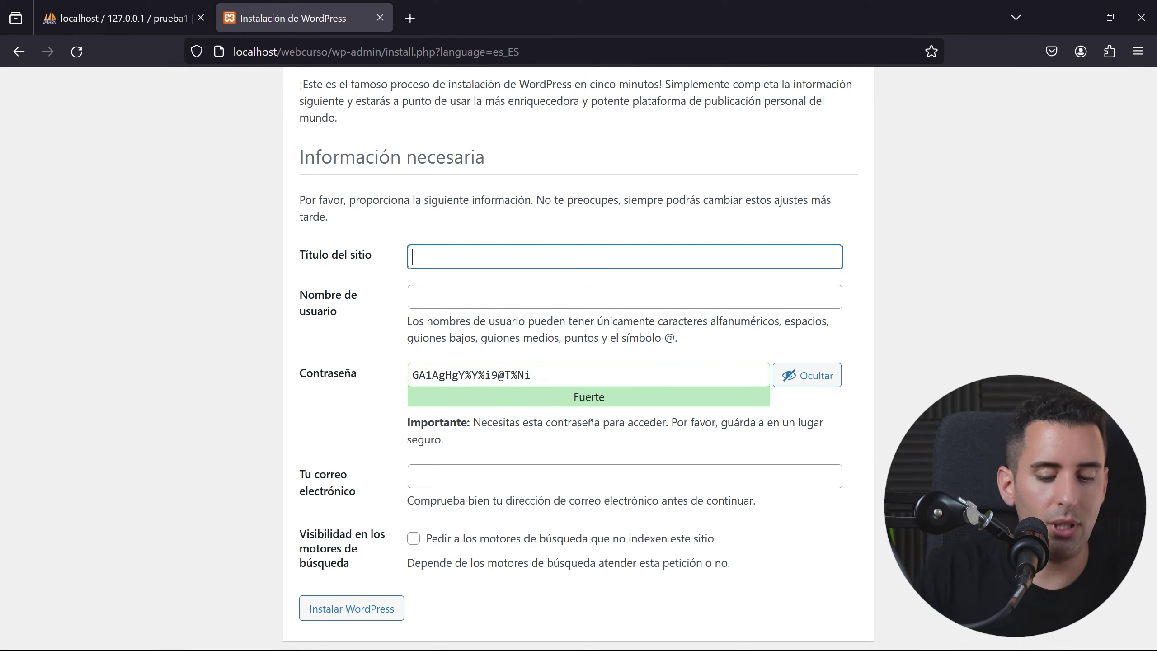
pyautogui.write('Web Curs')
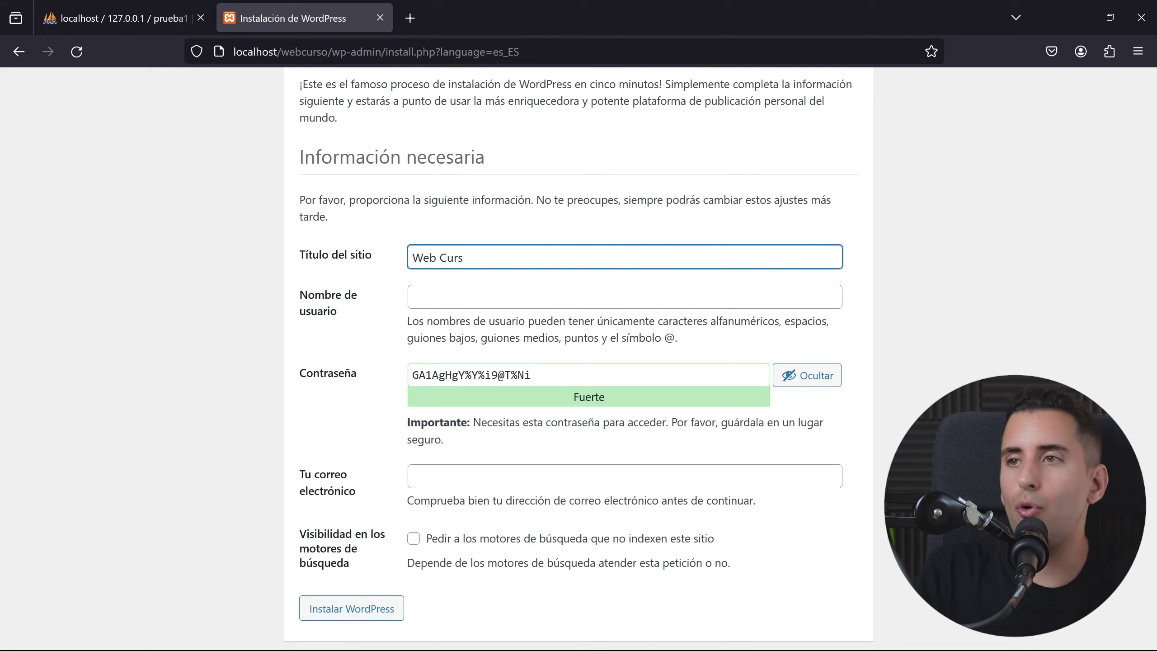
pyautogui.write('o Wordpress')
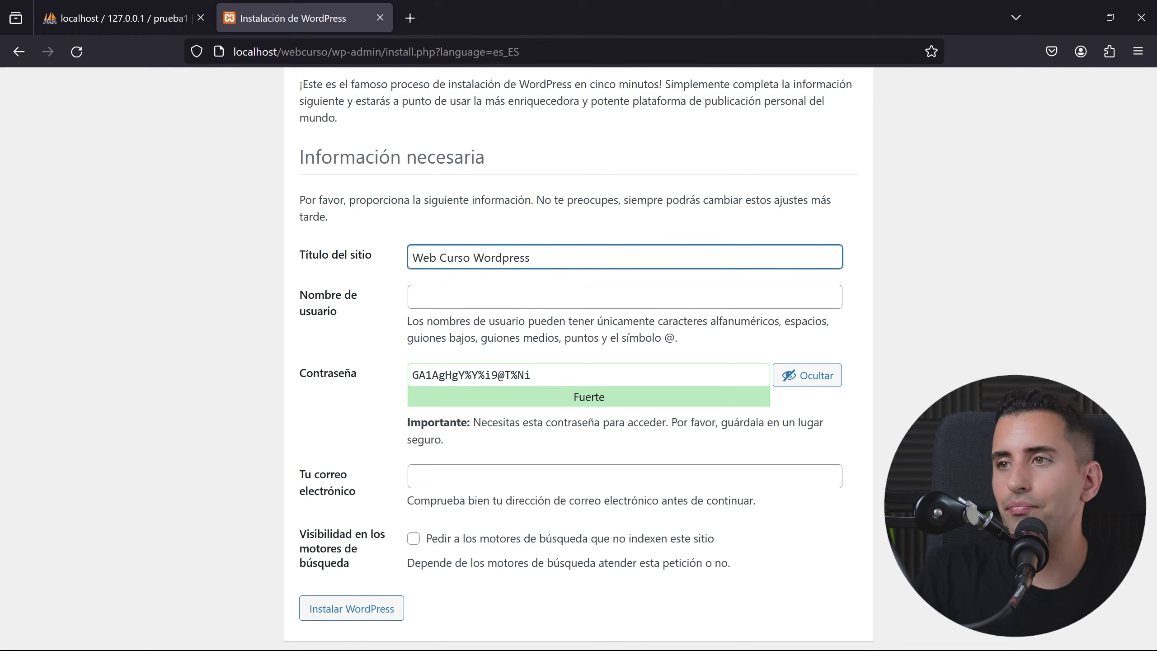
pyautogui.click(412, 297)
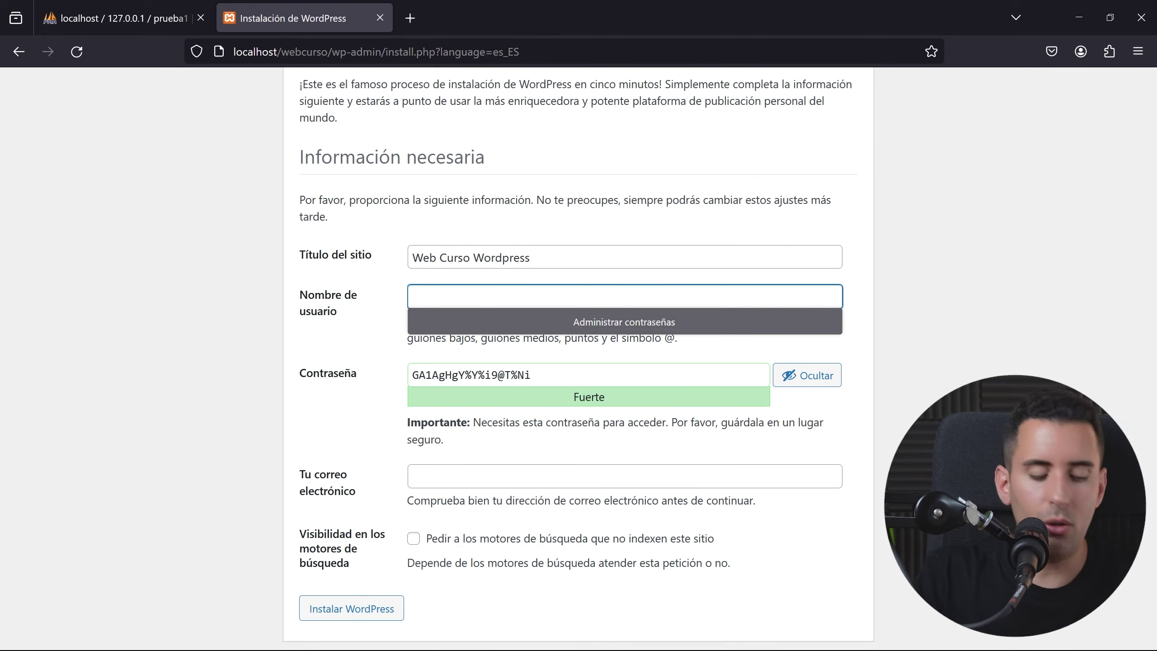
pyautogui.write('david')
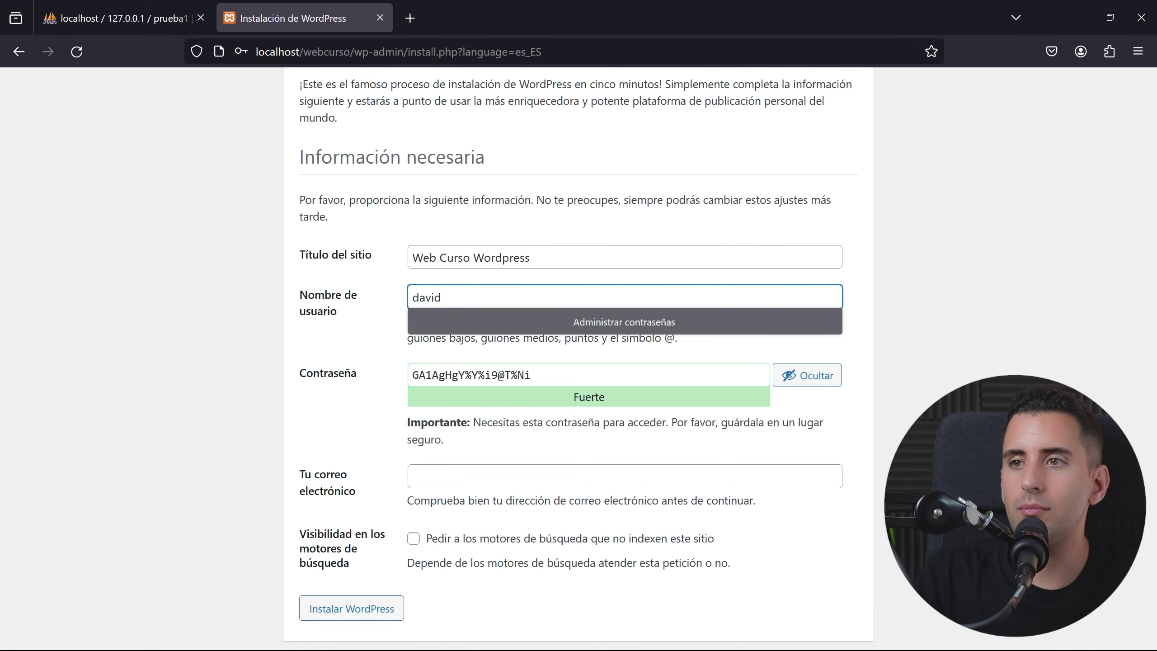
# Step: Replace the generated password with a custom weak password and confirm using it
pyautogui.press('Tab')
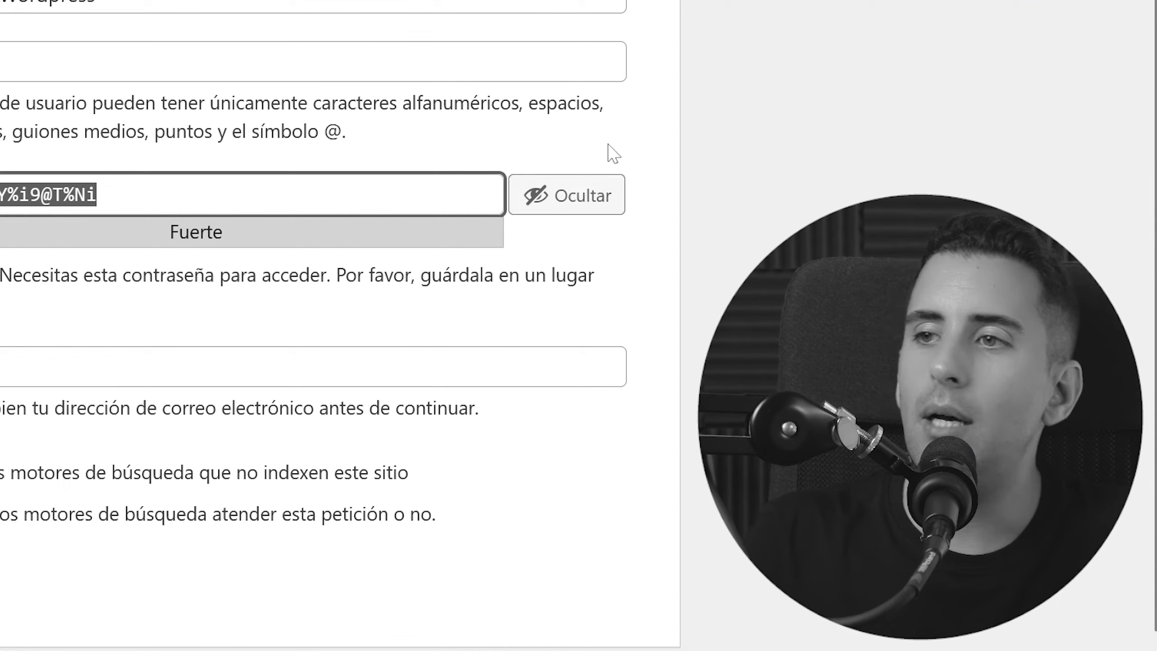
pyautogui.press('End')
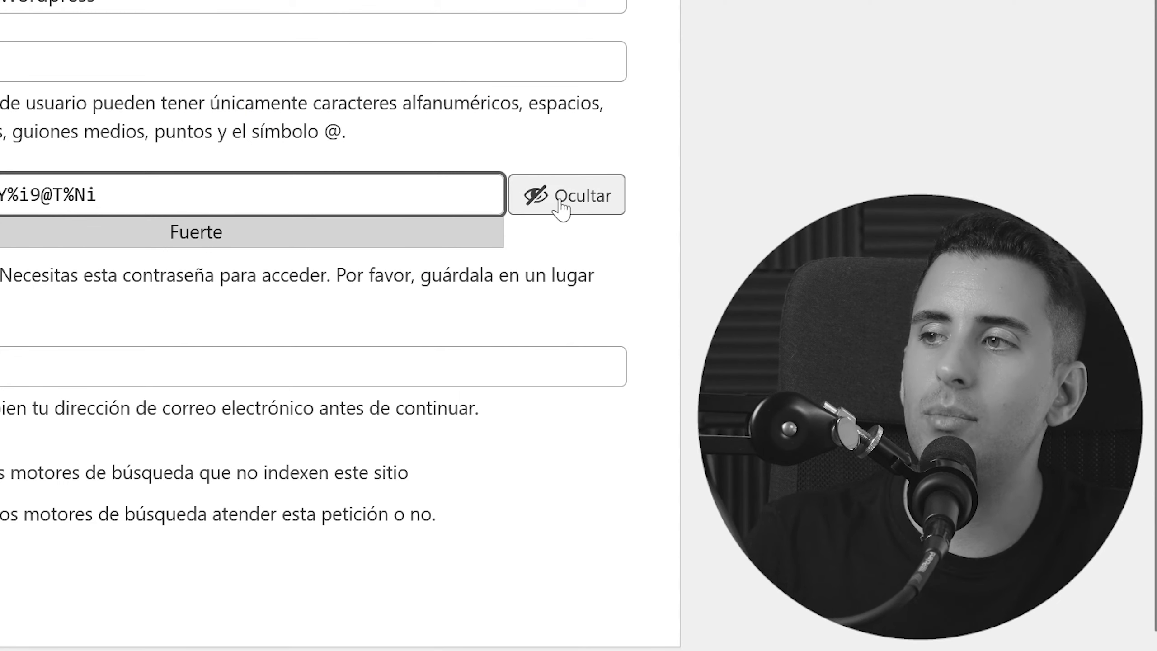
pyautogui.click(555, 207)
pyautogui.click(551, 201)
pyautogui.write('webcurso')
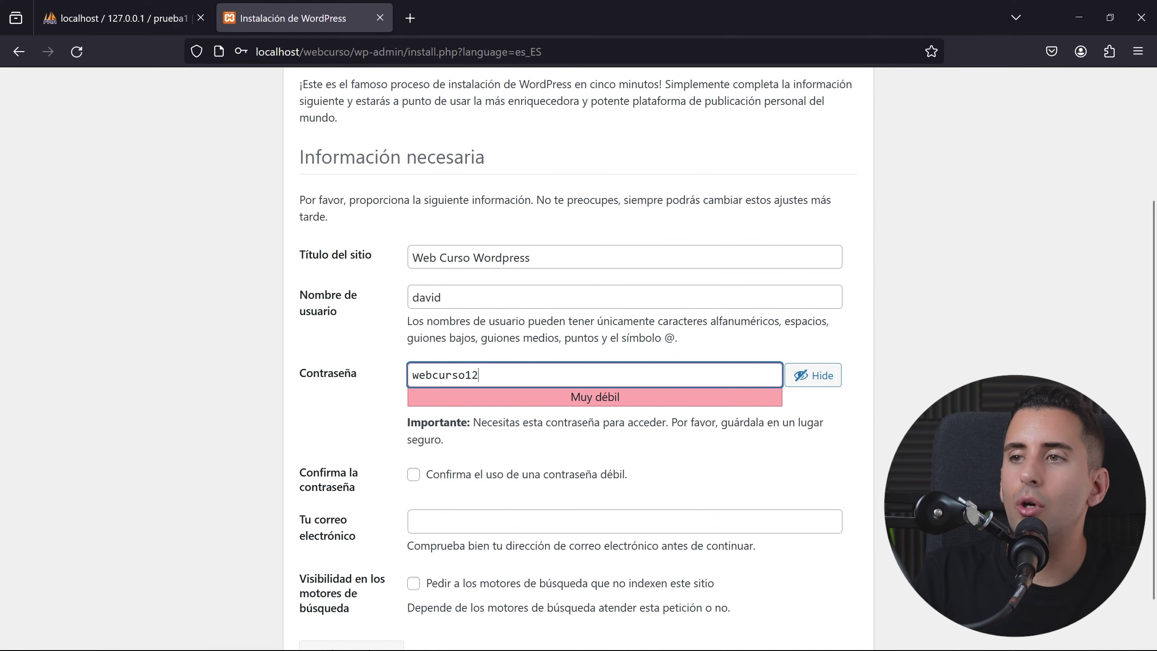
pyautogui.write('3')
pyautogui.press('Tab')
pyautogui.click(521, 465)
# Step: Enter the admin e-mail address and install WordPress
pyautogui.scroll(-1, 729, 452)
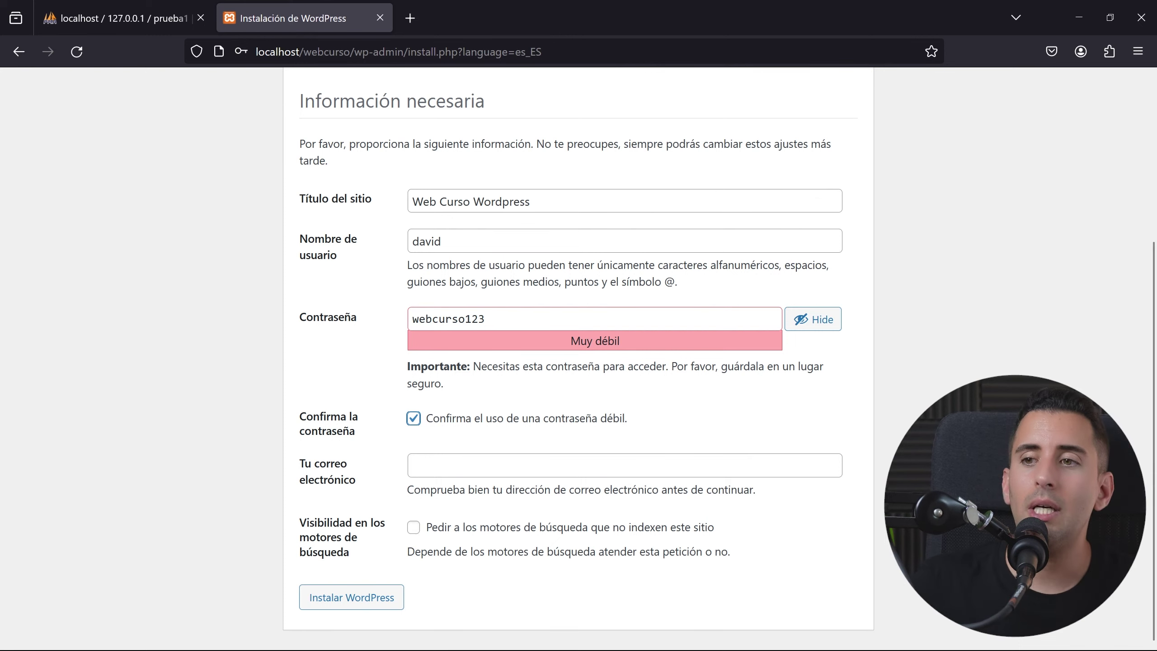
pyautogui.press('Tab')
pyautogui.press('Return')
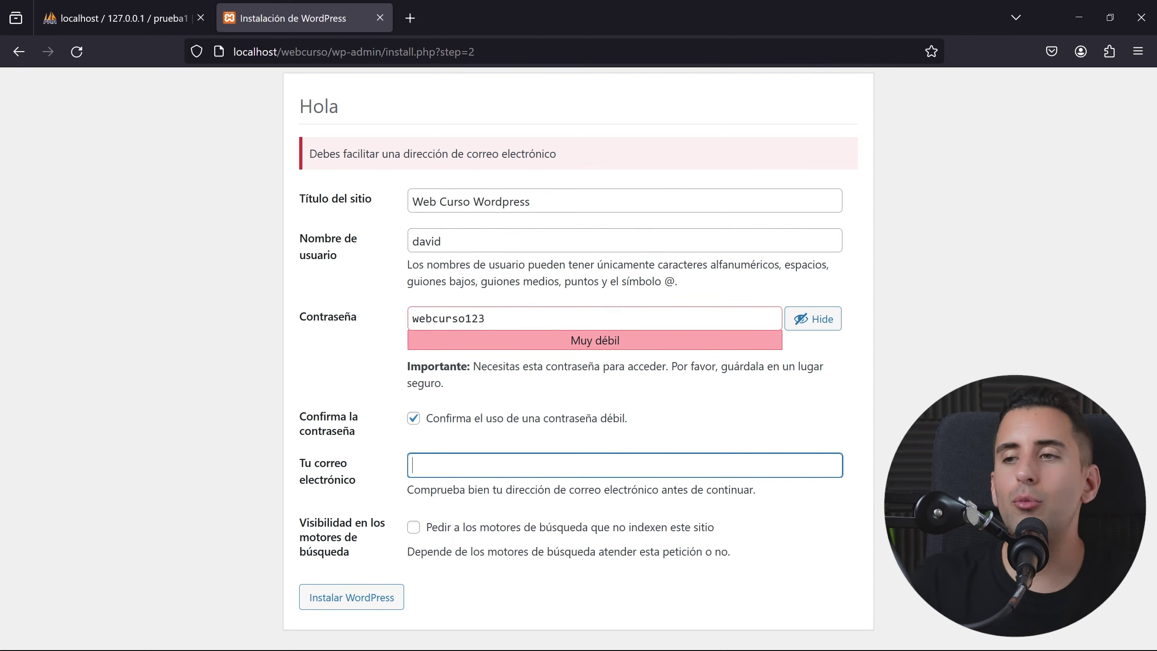
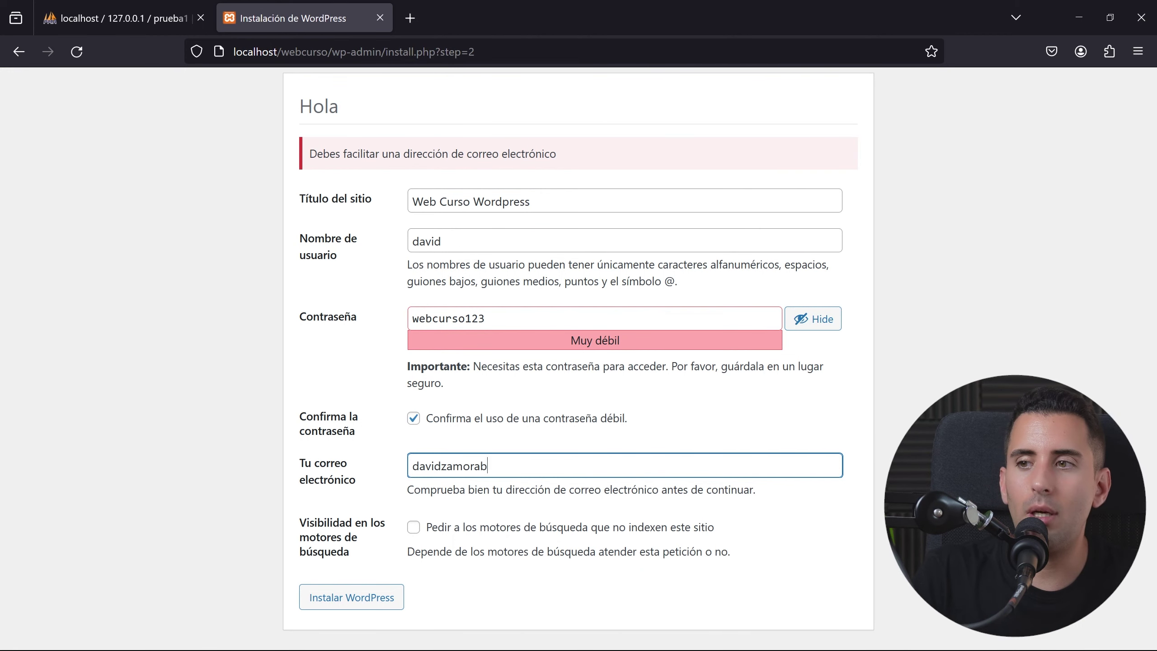
pyautogui.press('Tab')
pyautogui.click(351, 594)
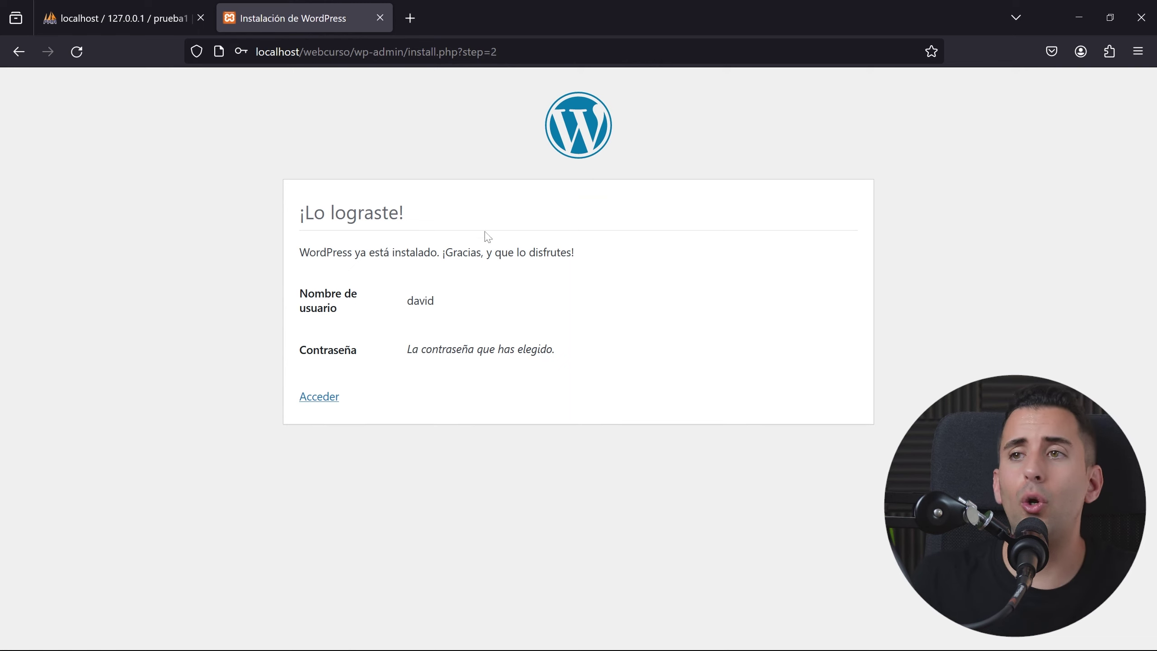
# Step: Follow the Acceder link to the wp-login.php login page
pyautogui.click(316, 397)
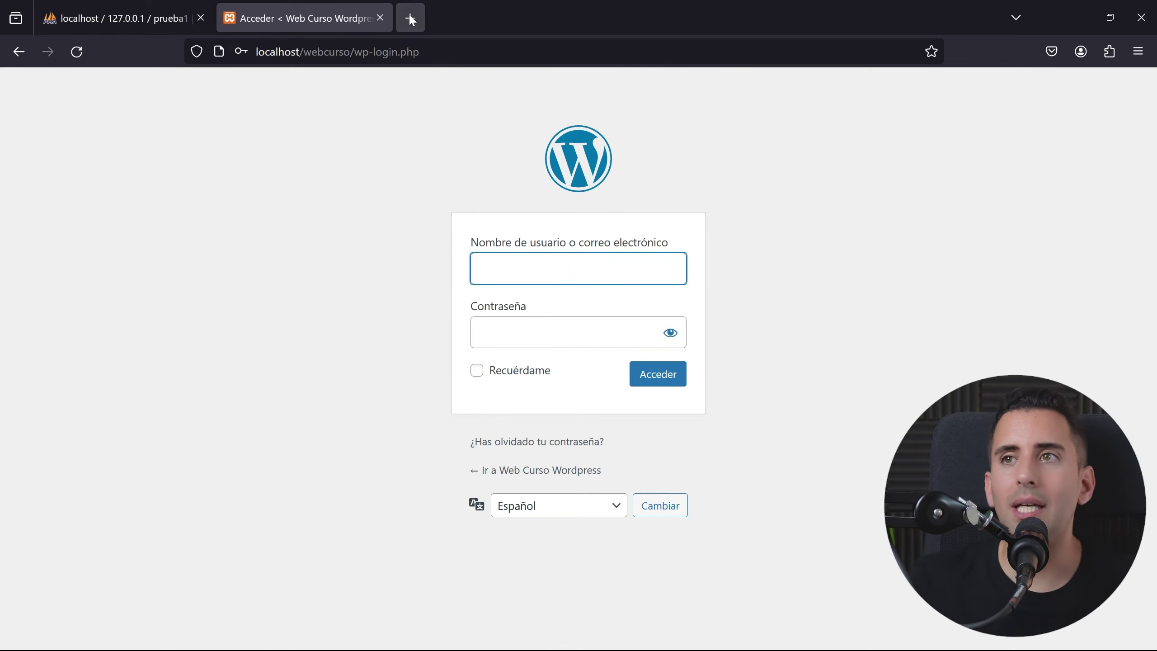
pyautogui.moveTo(355, 51); pyautogui.dragTo(570, 73)
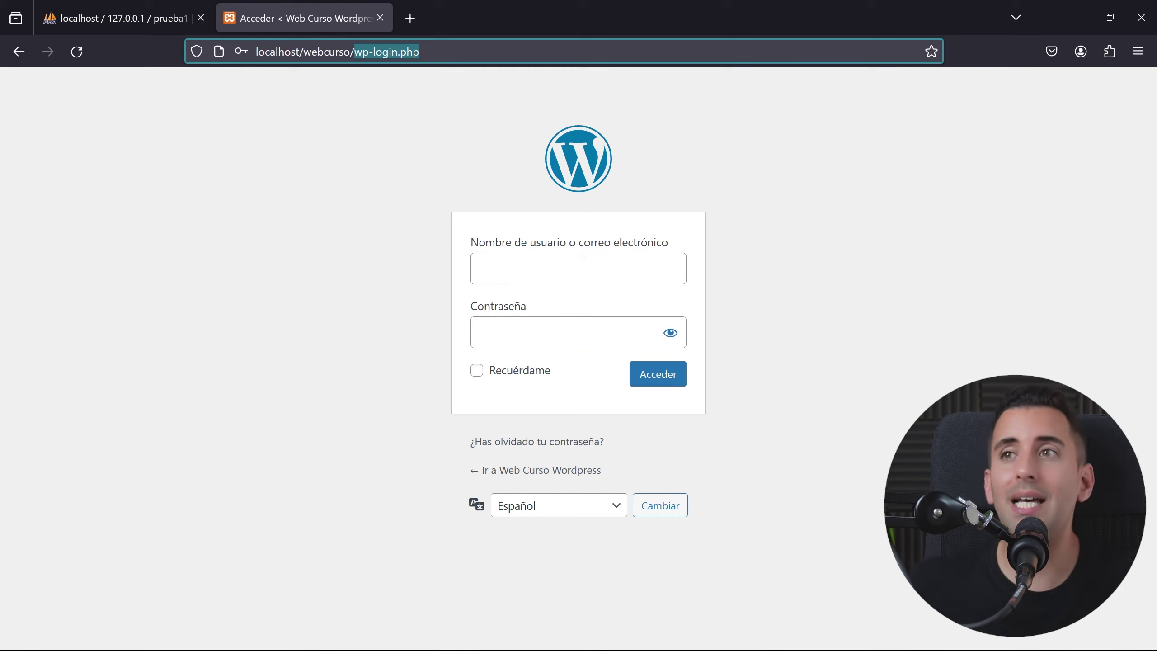
pyautogui.press('Right')
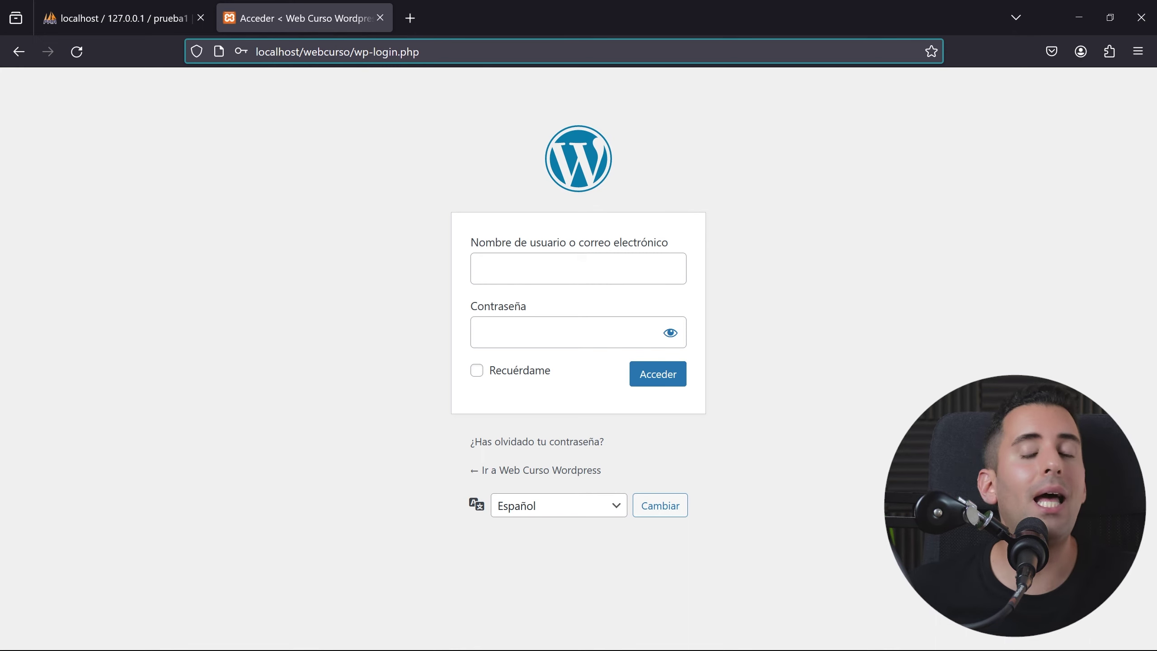
# Step: Fill in the admin username and password on the login form
pyautogui.press('Return')
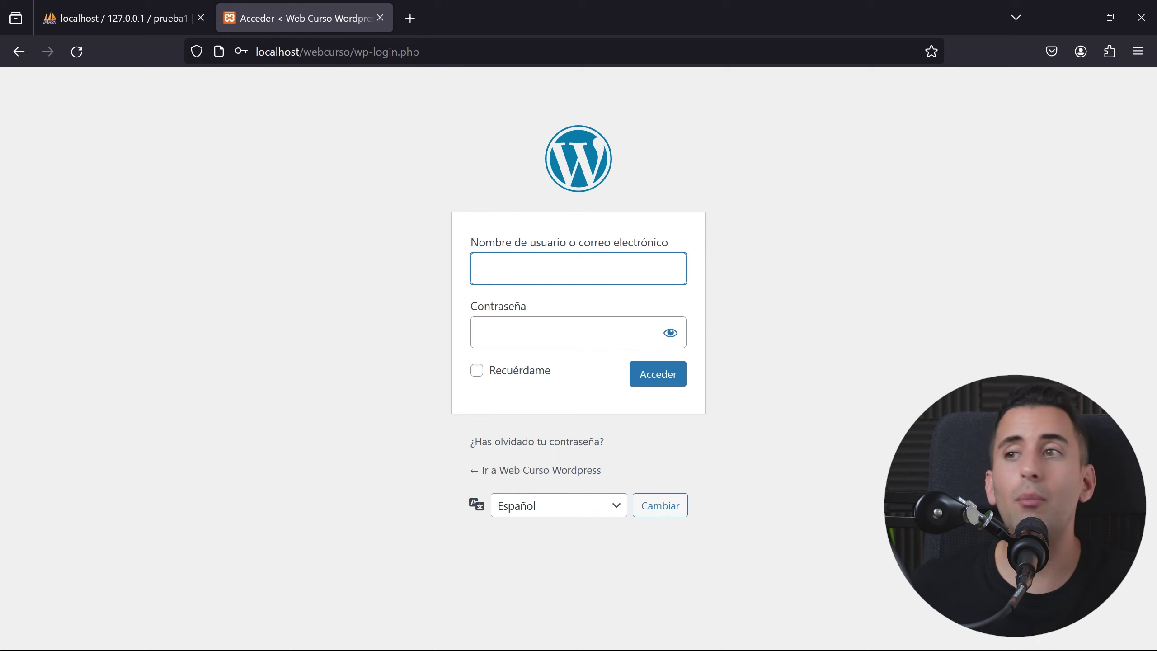
pyautogui.write('dav')
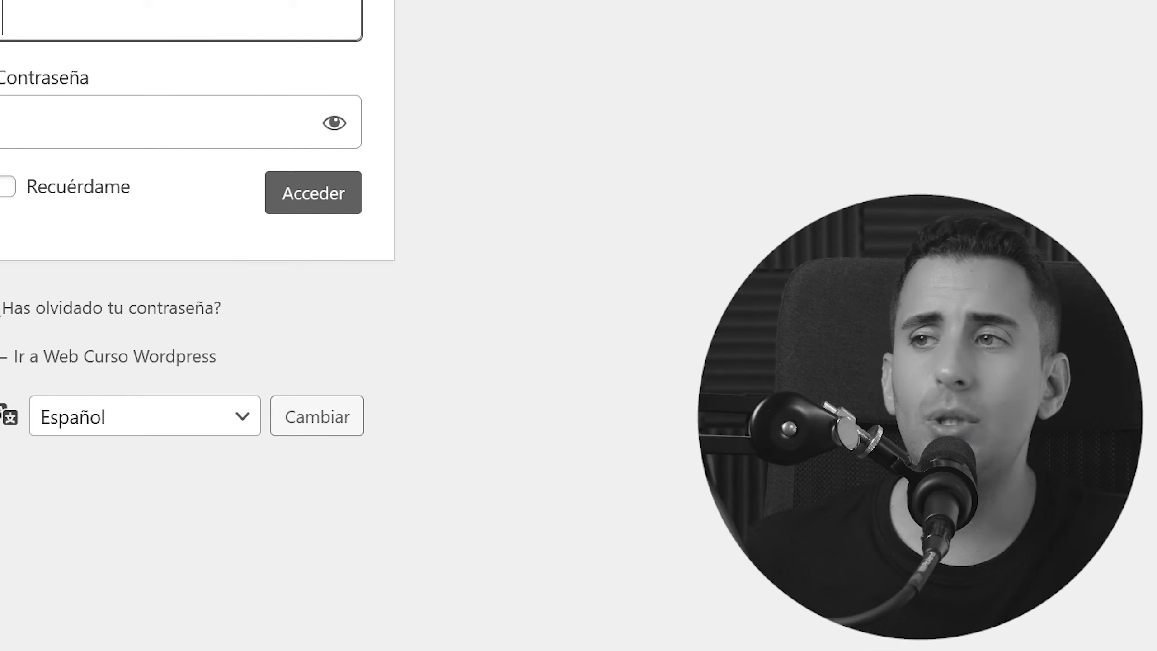
pyautogui.write('id')
pyautogui.press('Tab')
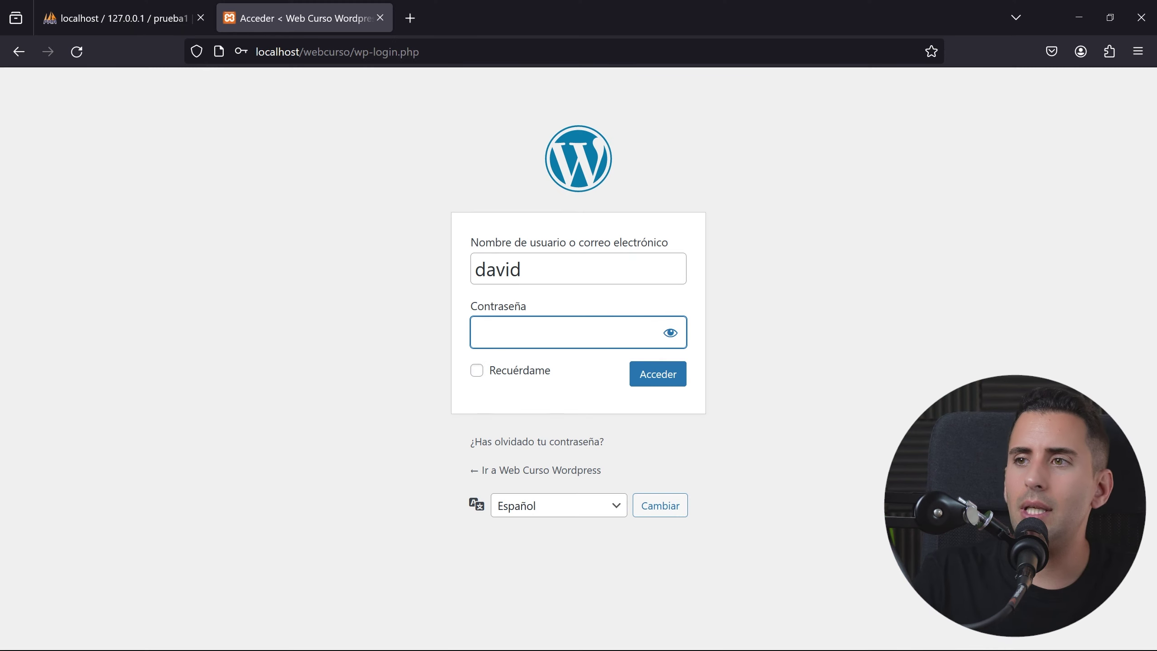
pyautogui.write('***********')
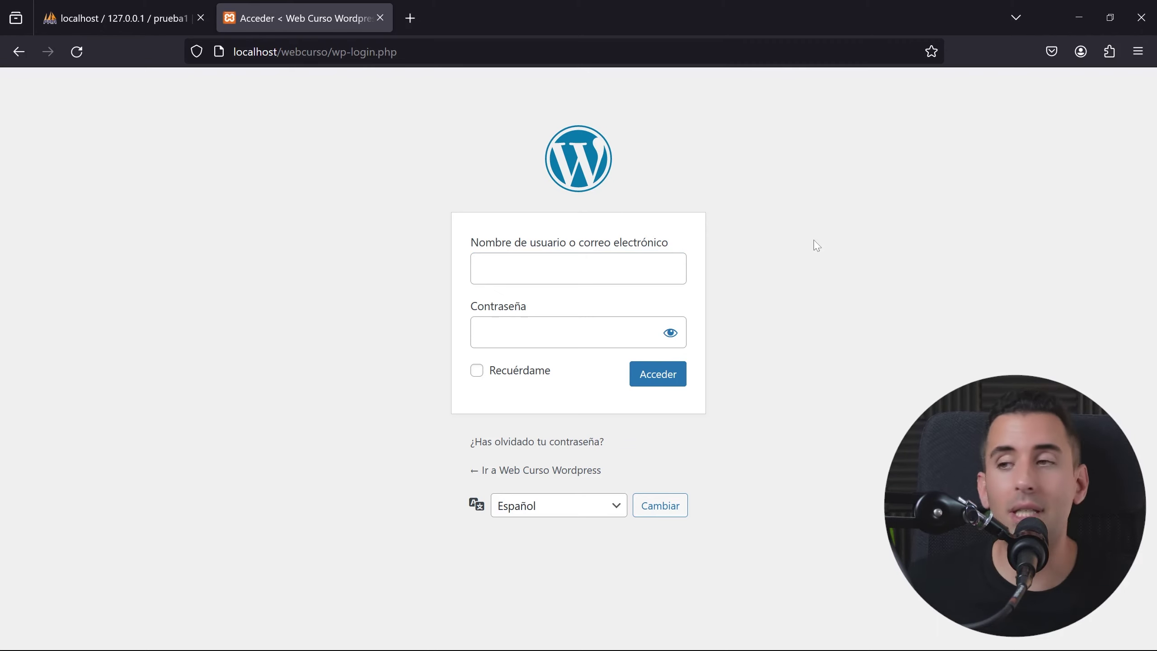
# Step: Log in with the admin username and password to reach the dashboard
pyautogui.click(637, 269)
pyautogui.write('david')
pyautogui.press('Tab')
pyautogui.write('*********')
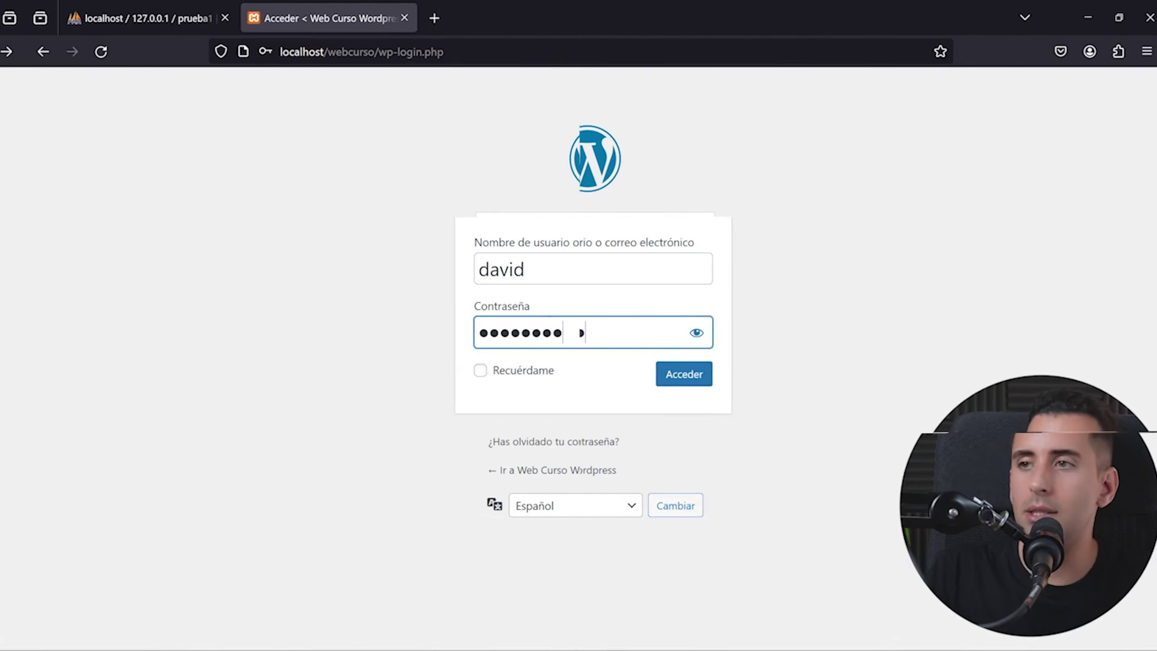
pyautogui.press('Return')
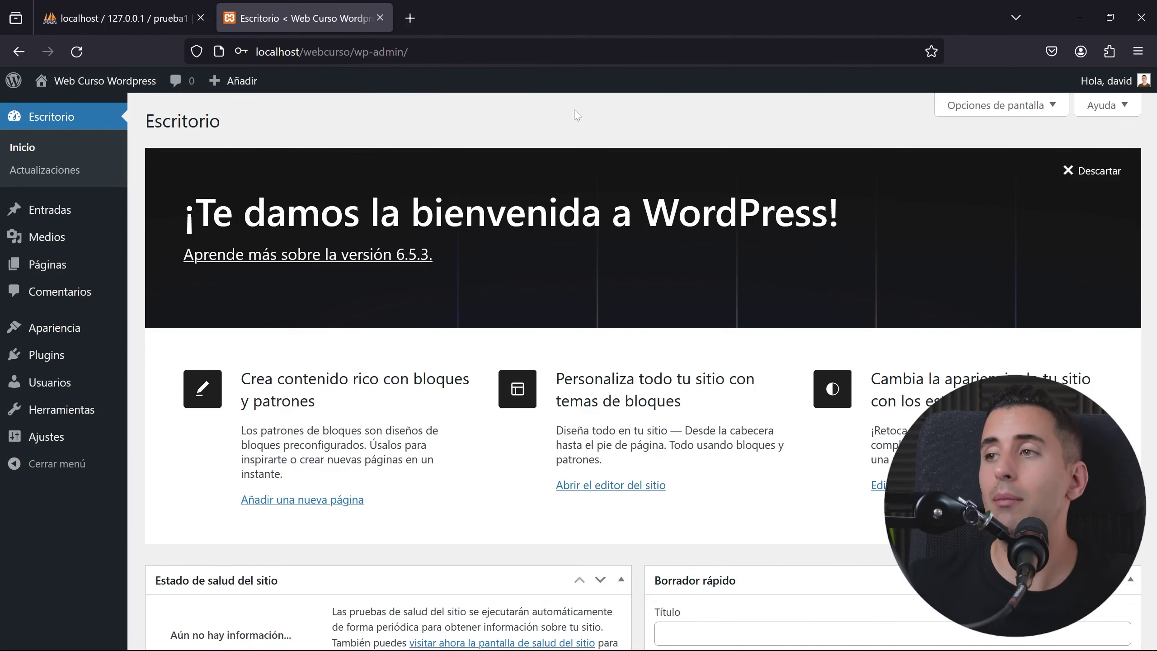
# Step: View the Web Curso Wordpress front page in a new tab, then return to the dashboard
pyautogui.middleClick(114, 87)
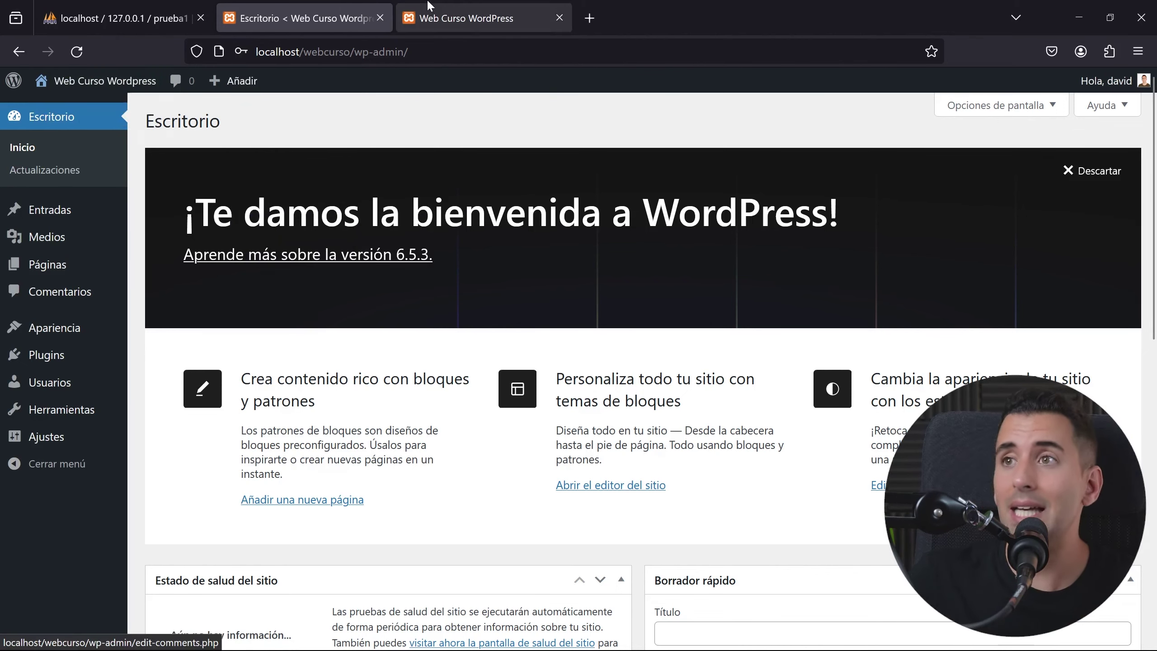
pyautogui.click(432, 7)
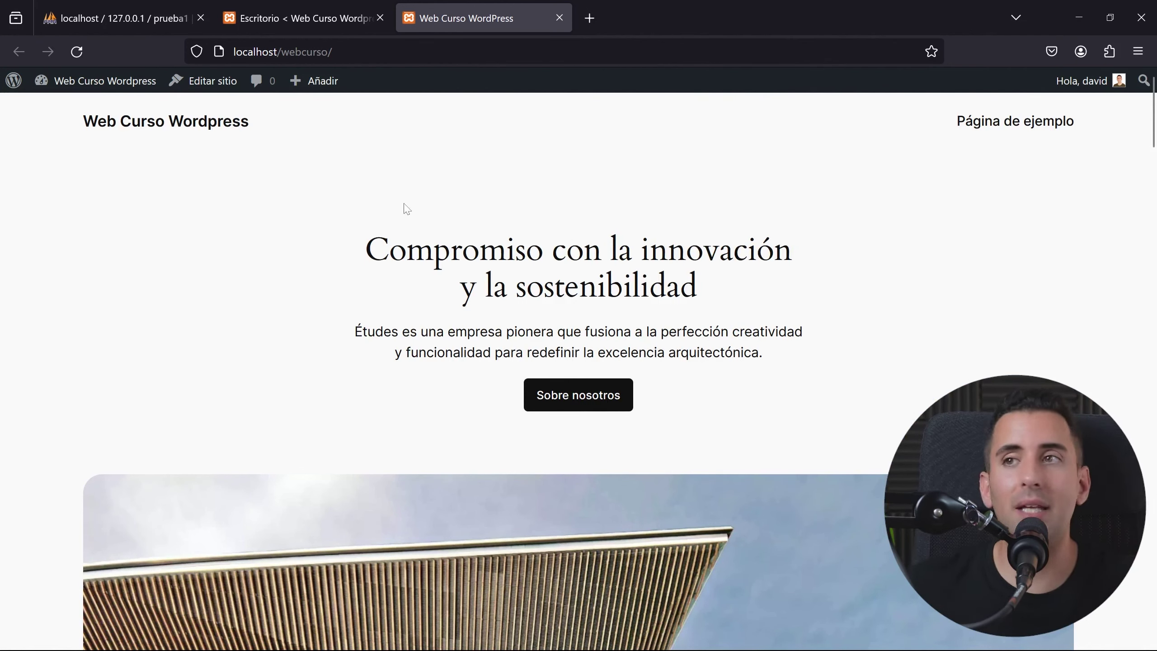
pyautogui.click(310, 15)
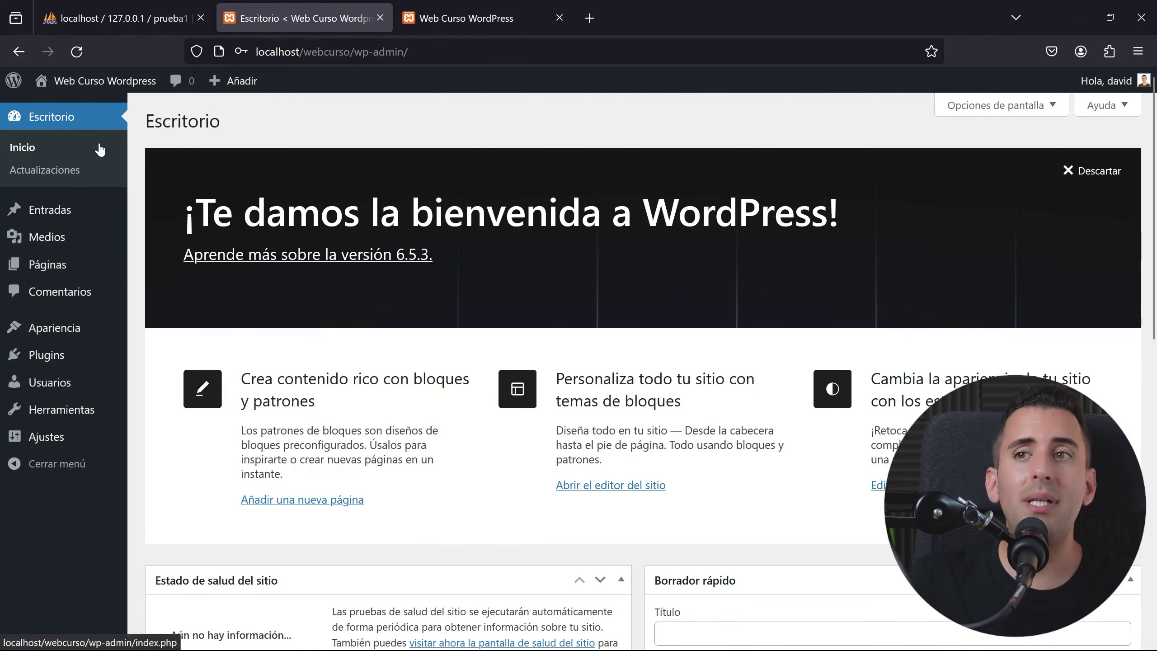